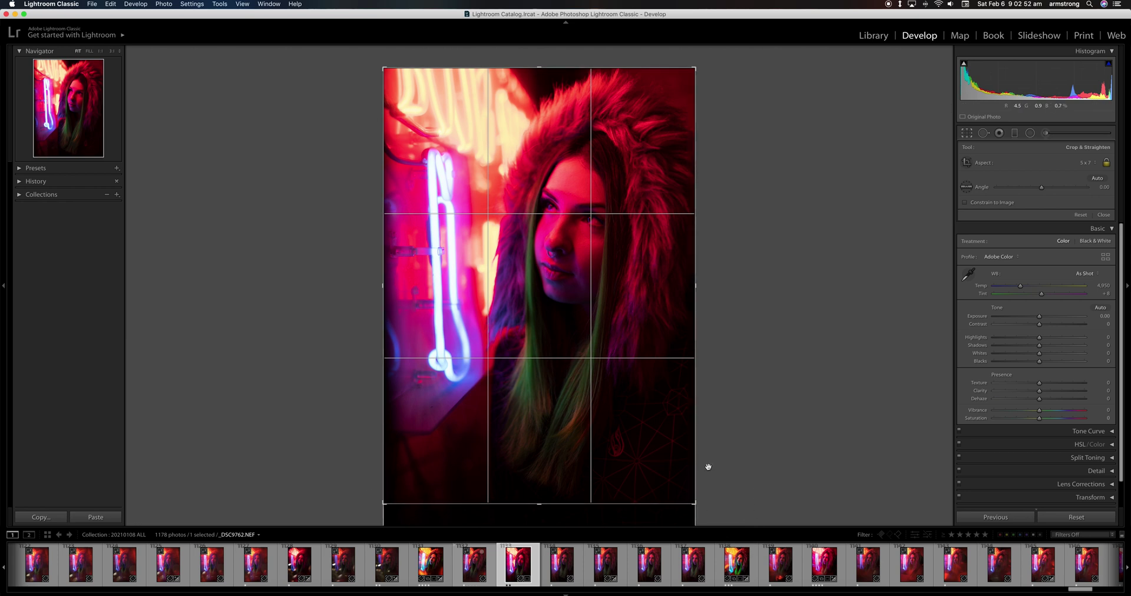
Step: Apply the current crop and change the photo's profile to Adobe Portrait
{"action": "key", "text": "Return"}
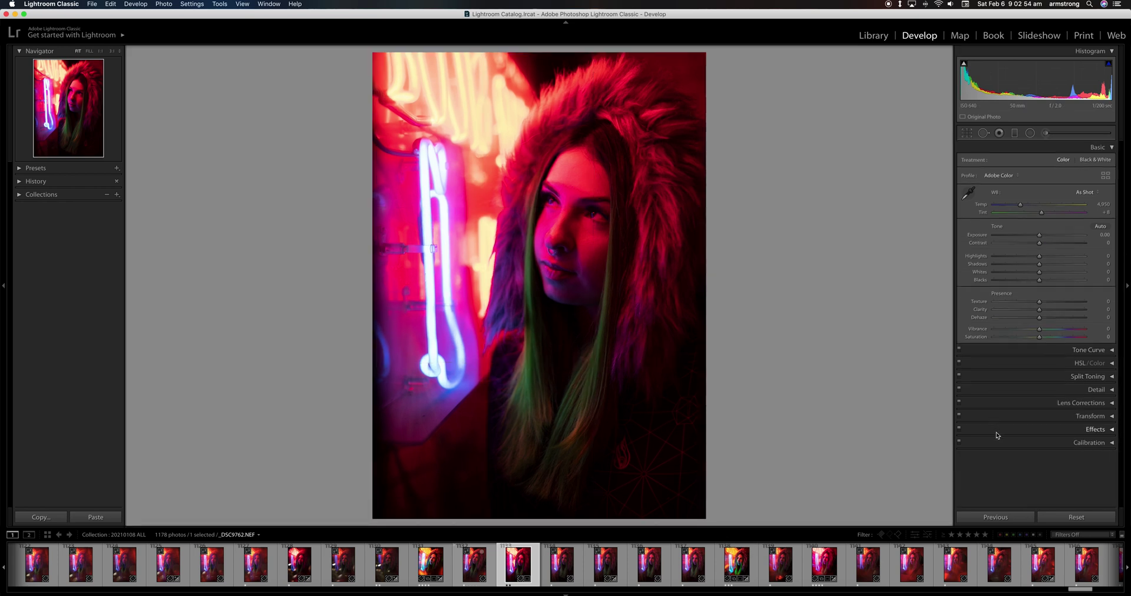
{"action": "left_click", "coordinate": [592, 207]}
{"action": "left_click", "coordinate": [518, 247]}
{"action": "left_click", "coordinate": [1008, 176]}
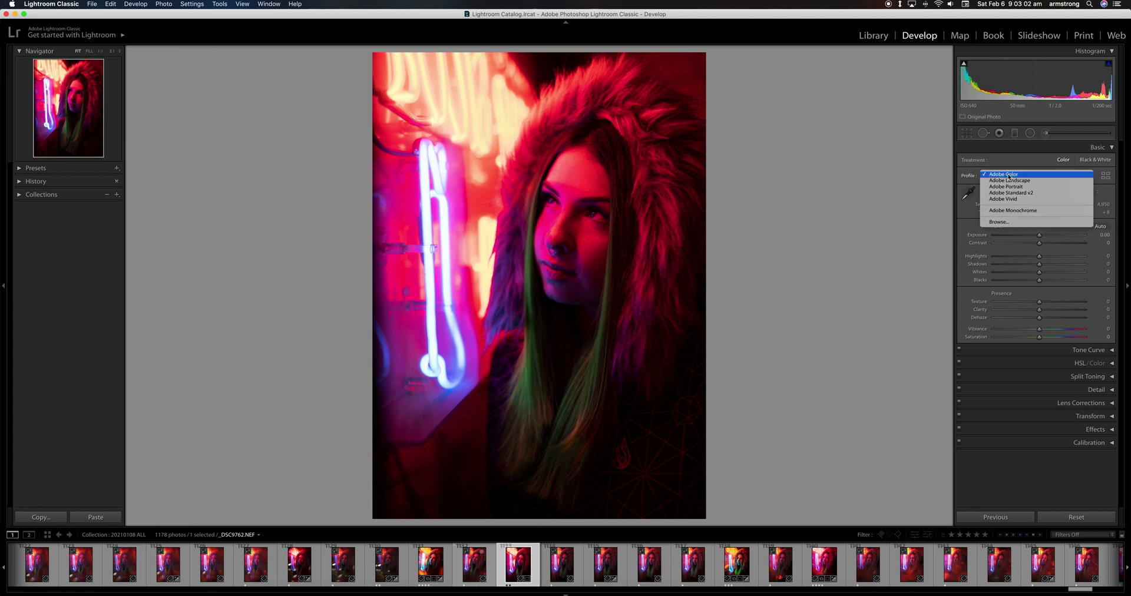
{"action": "left_click", "coordinate": [1022, 187]}
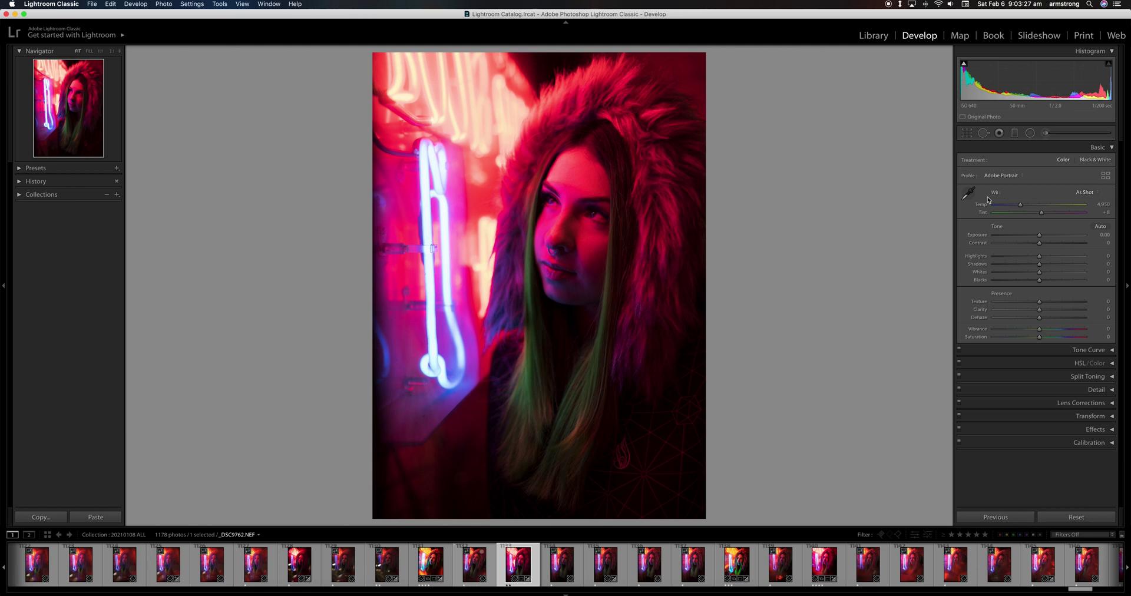
Step: Cool the white balance by setting the photo's temperature to 2,000
{"action": "left_click_drag", "start_coordinate": [1023, 207], "coordinate": [1039, 229]}
{"action": "left_click_drag", "start_coordinate": [1017, 205], "coordinate": [995, 210]}
{"action": "left_click", "coordinate": [1103, 204]}
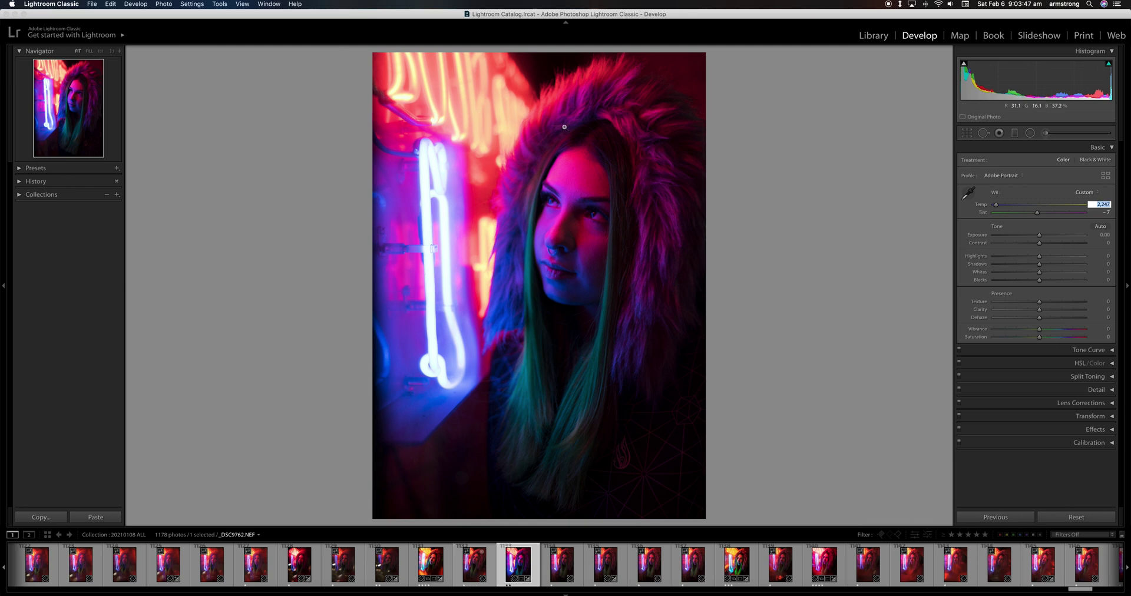
{"action": "type", "text": "2,"}
{"action": "type", "text": "00"}
{"action": "key", "text": "Return"}
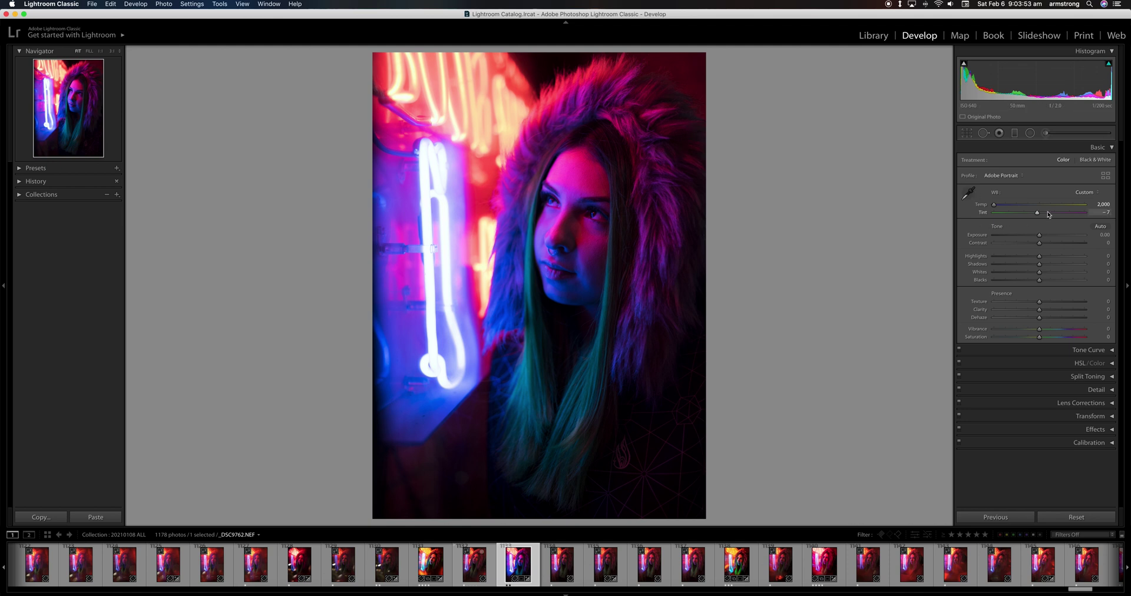
Step: Shift the white balance toward green by setting the tint to −115
{"action": "left_click_drag", "start_coordinate": [1037, 213], "coordinate": [1003, 215]}
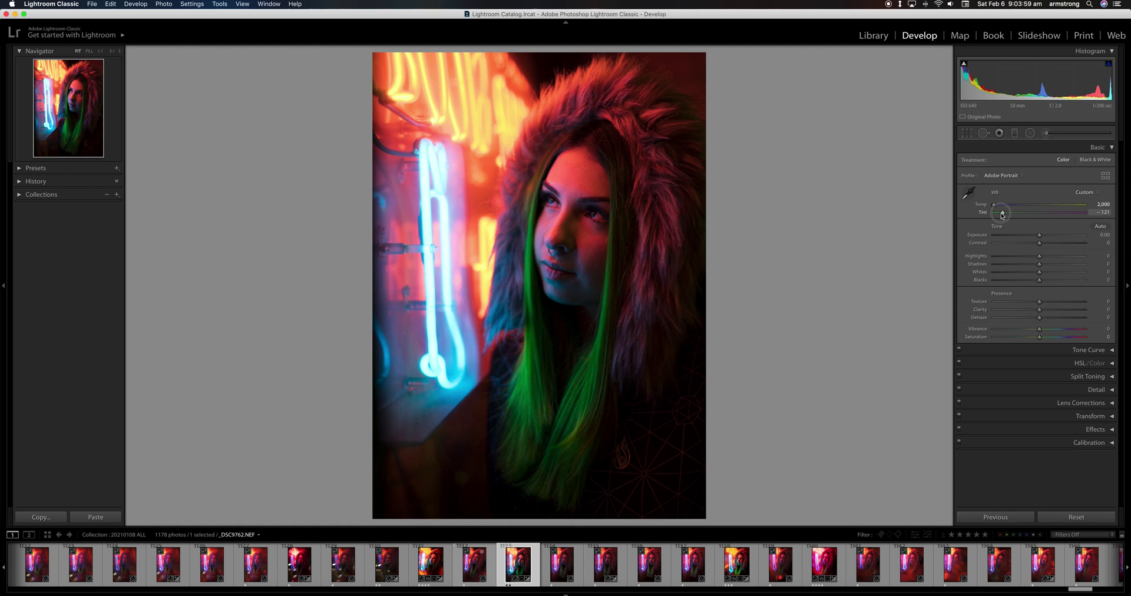
{"action": "left_click", "coordinate": [1103, 212]}
{"action": "key", "text": "BackSpace"}
{"action": "type", "text": "- 115"}
{"action": "key", "text": "Return"}
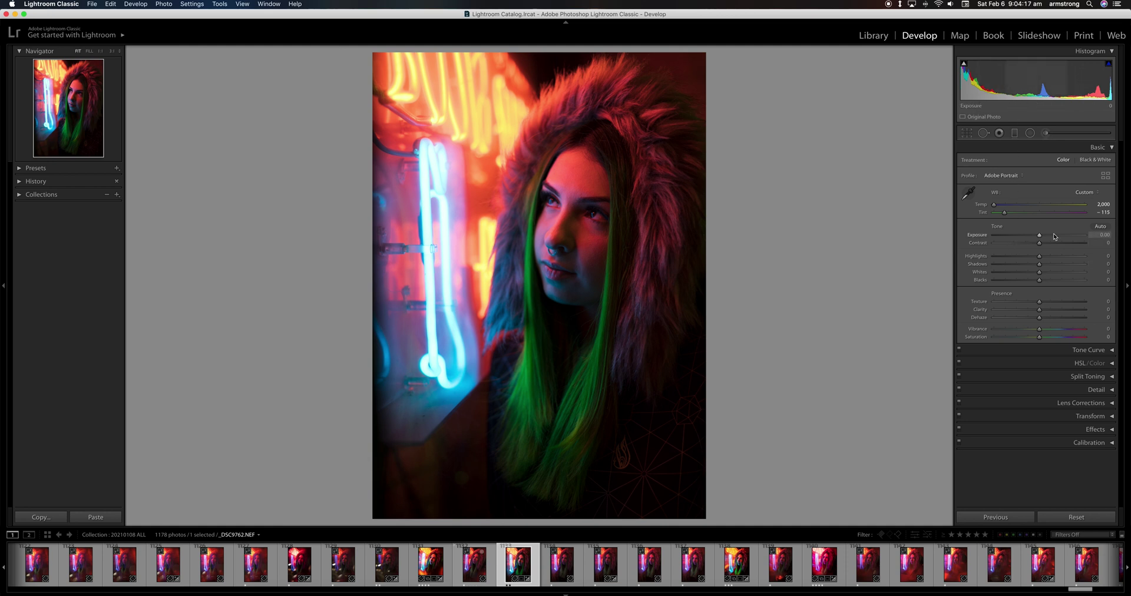
Step: Lower the photo's Highlights to −23 to recover detail in the neon lights
{"action": "left_click_drag", "start_coordinate": [1040, 259], "coordinate": [1029, 258]}
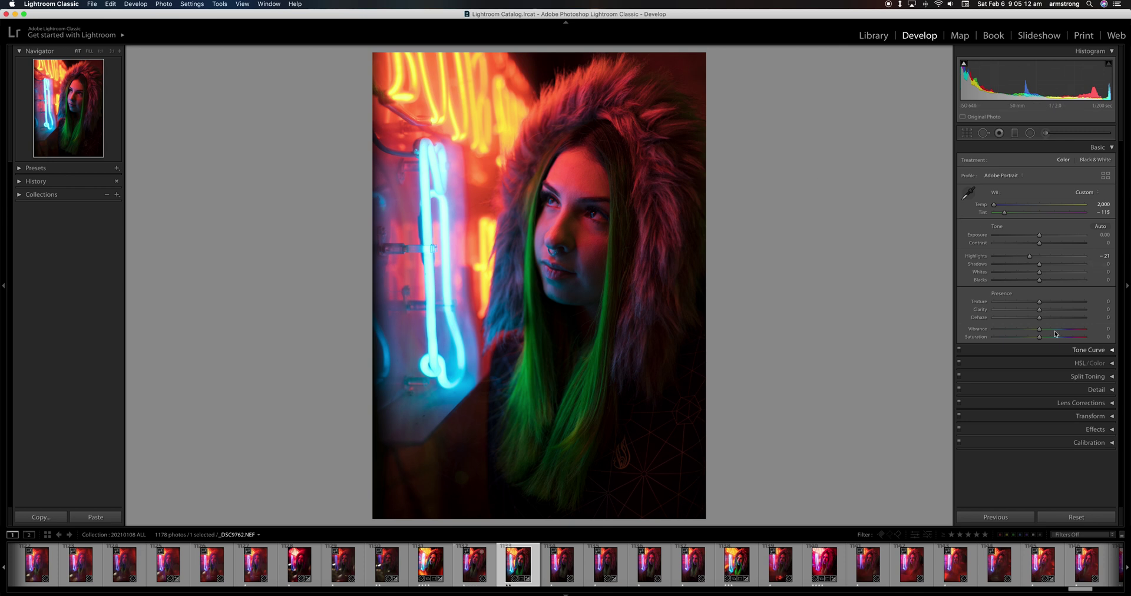
{"action": "mouse_move", "coordinate": [1031, 257]}
{"action": "left_mouse_down"}
{"action": "mouse_move", "coordinate": [982, 257]}
{"action": "mouse_move", "coordinate": [1026, 258]}
{"action": "mouse_move", "coordinate": [1010, 259]}
{"action": "mouse_move", "coordinate": [1029, 262]}
{"action": "mouse_move", "coordinate": [1014, 276]}
{"action": "mouse_move", "coordinate": [1024, 273]}
{"action": "left_mouse_up"}
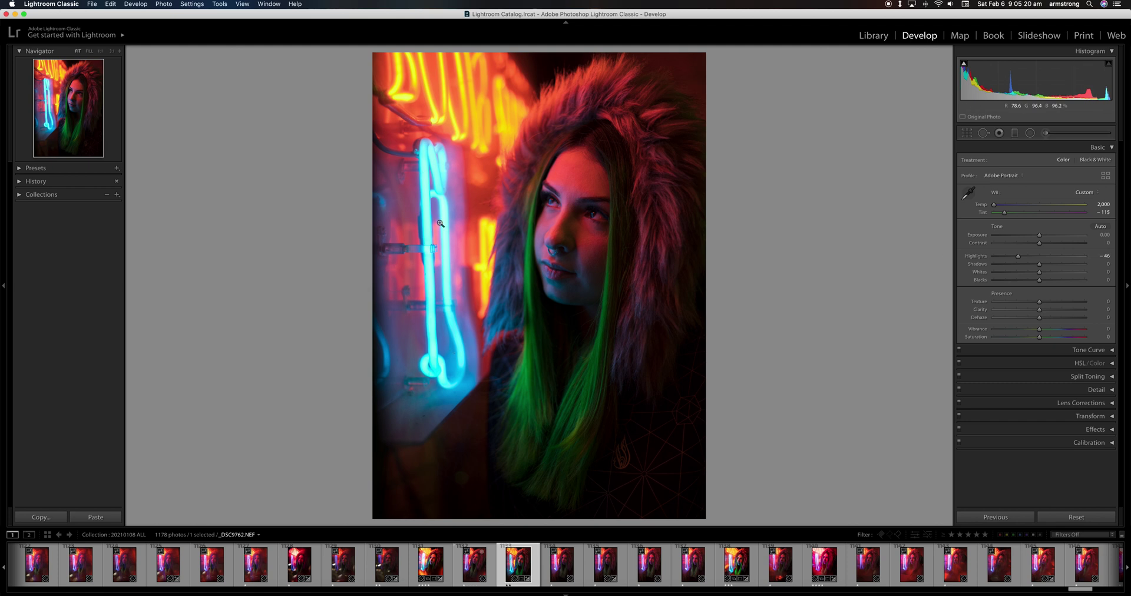
{"action": "left_click_drag", "start_coordinate": [1023, 261], "coordinate": [1028, 259]}
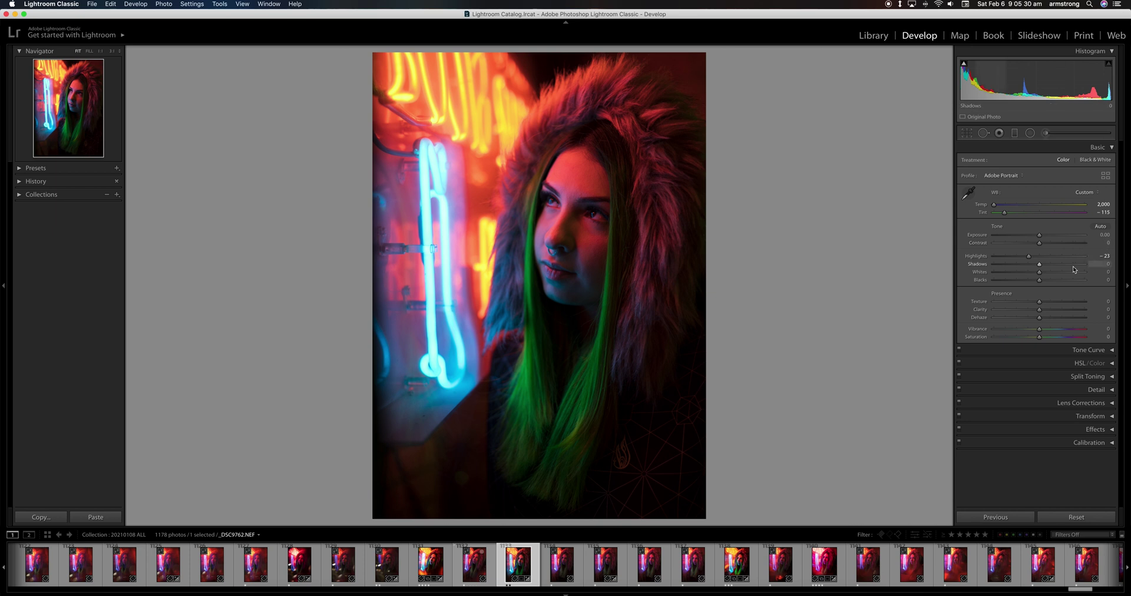
Step: Raise Shadows and Whites to +28 each and lower Blacks to −18
{"action": "mouse_move", "coordinate": [1039, 264]}
{"action": "left_mouse_down"}
{"action": "mouse_move", "coordinate": [1114, 265]}
{"action": "mouse_move", "coordinate": [1052, 266]}
{"action": "left_mouse_up"}
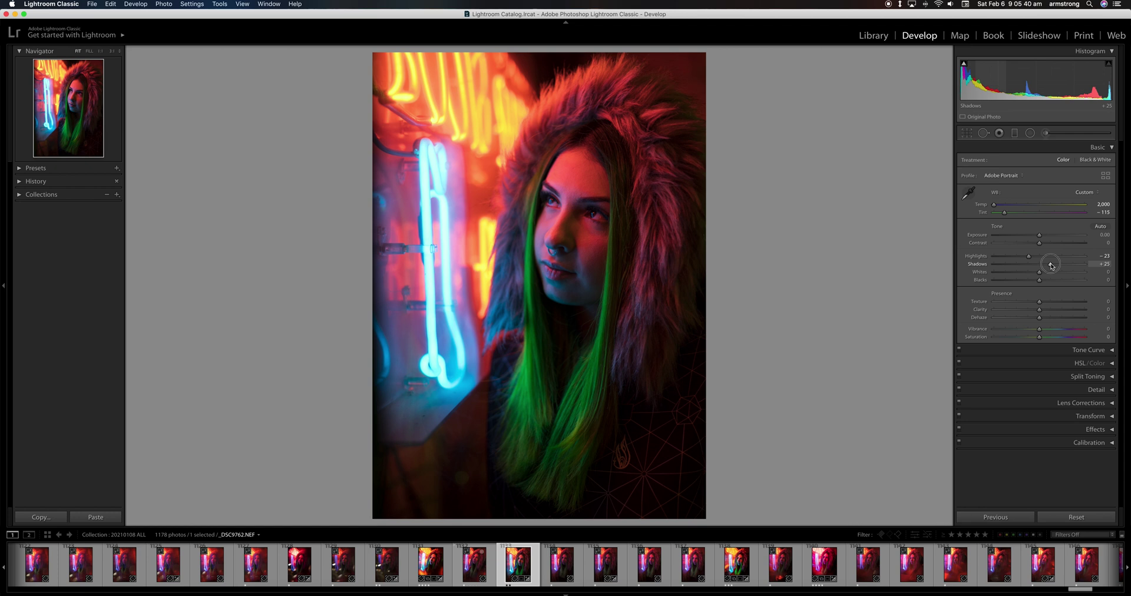
{"action": "left_click_drag", "start_coordinate": [1051, 265], "coordinate": [1053, 266]}
{"action": "mouse_move", "coordinate": [1052, 265]}
{"action": "left_mouse_down"}
{"action": "mouse_move", "coordinate": [1040, 274]}
{"action": "mouse_move", "coordinate": [1058, 275]}
{"action": "left_mouse_up"}
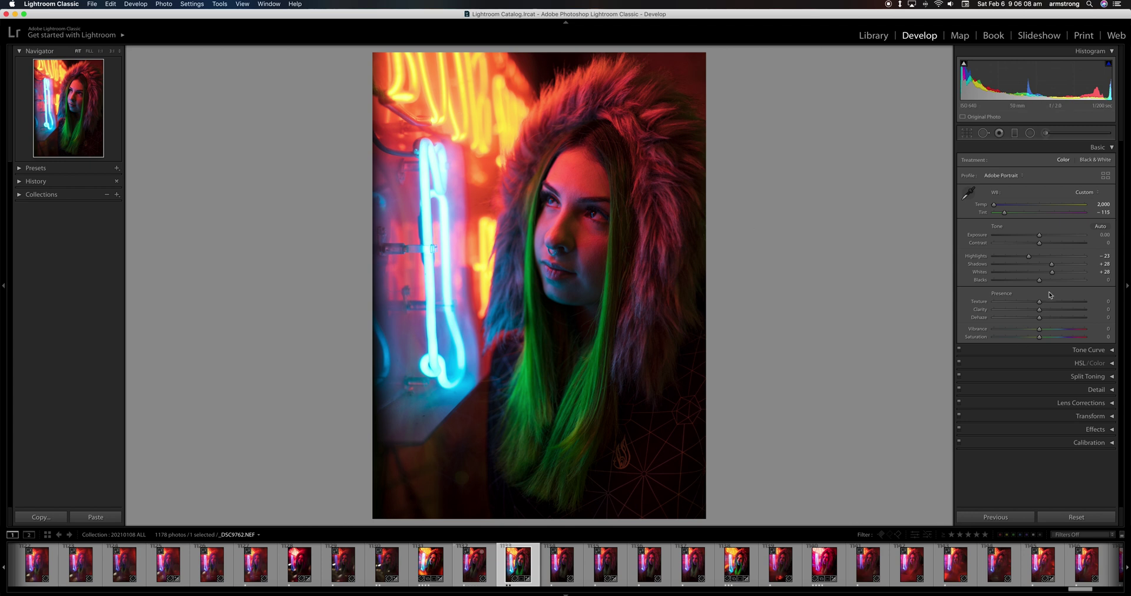
{"action": "left_click_drag", "start_coordinate": [1038, 281], "coordinate": [1032, 285]}
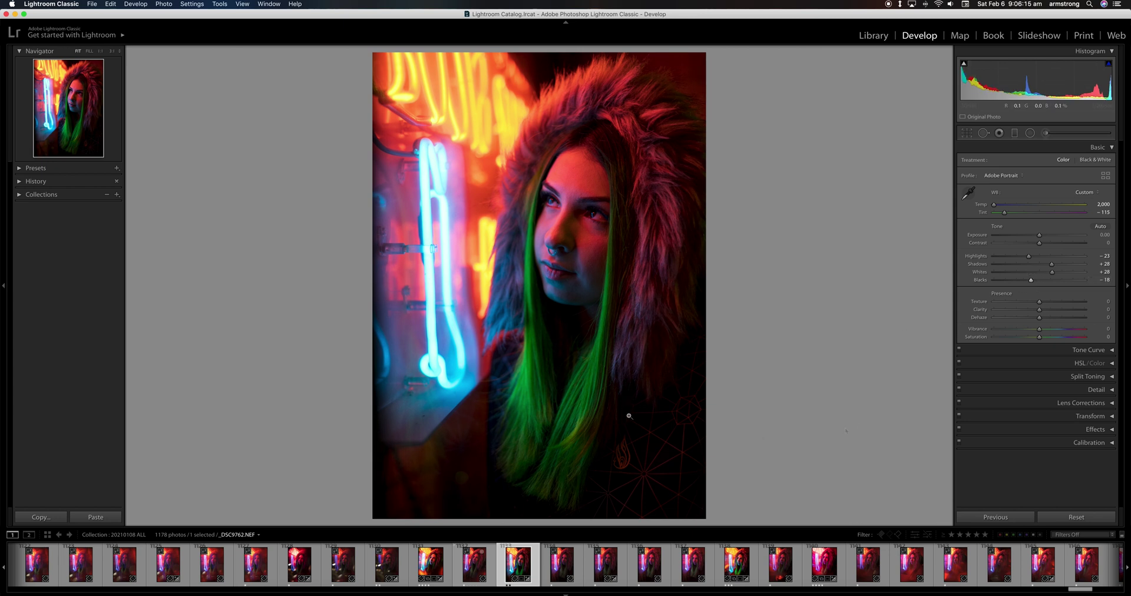
Step: Soften the photo's Texture to −15 and raise Clarity to +12
{"action": "left_click_drag", "start_coordinate": [1039, 303], "coordinate": [1034, 304]}
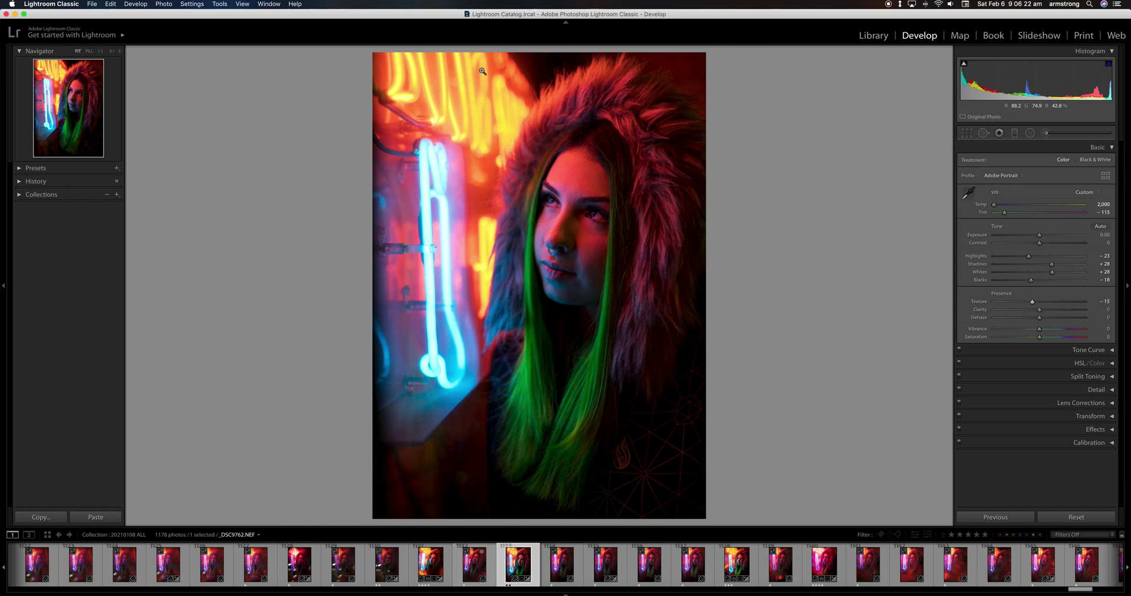
{"action": "left_click", "coordinate": [593, 230]}
{"action": "left_click", "coordinate": [640, 359]}
{"action": "left_click_drag", "start_coordinate": [1040, 312], "coordinate": [1046, 311]}
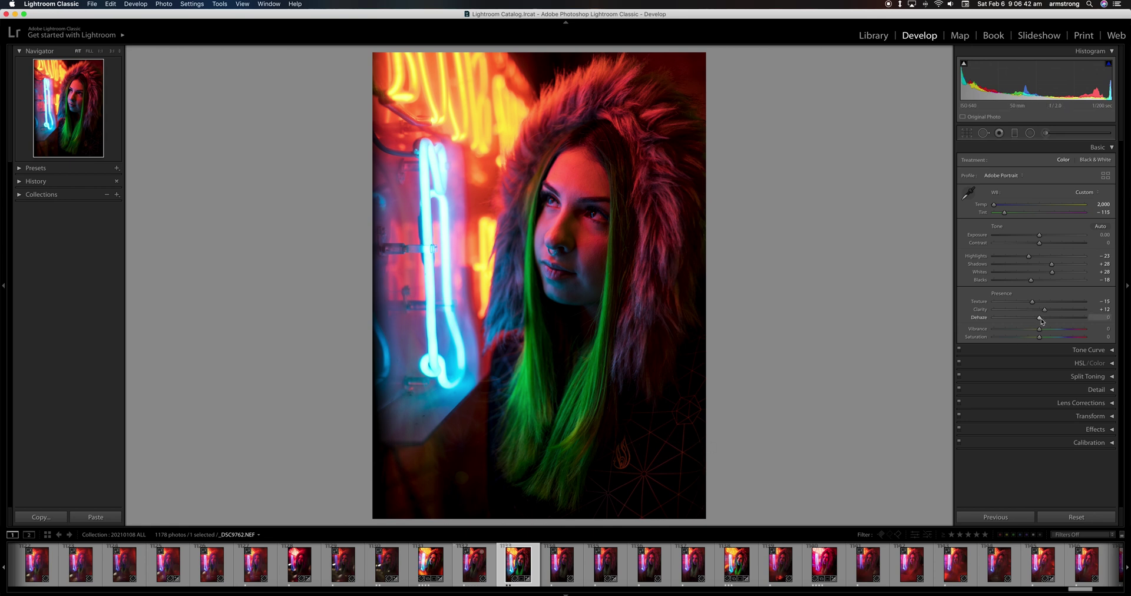
Step: Set Dehaze to −10 and Vibrance to +22, and compare the edit with the original photo
{"action": "left_click_drag", "start_coordinate": [1040, 318], "coordinate": [1038, 322]}
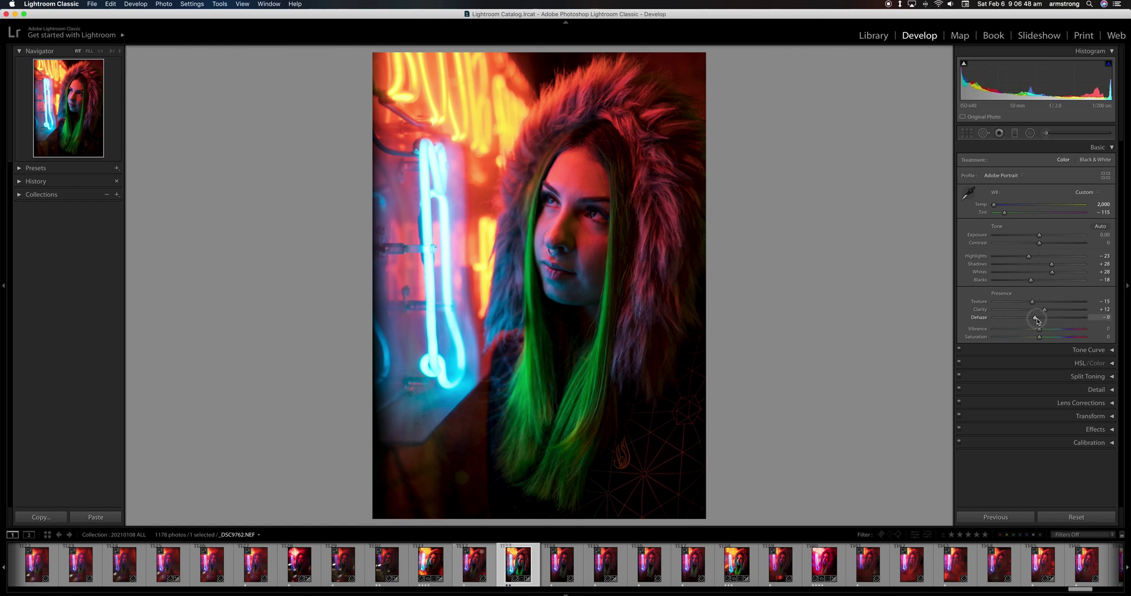
{"action": "mouse_move", "coordinate": [1038, 319]}
{"action": "left_mouse_down"}
{"action": "mouse_move", "coordinate": [1001, 319]}
{"action": "mouse_move", "coordinate": [1037, 323]}
{"action": "left_mouse_up"}
{"action": "left_click_drag", "start_coordinate": [1039, 328], "coordinate": [1049, 332]}
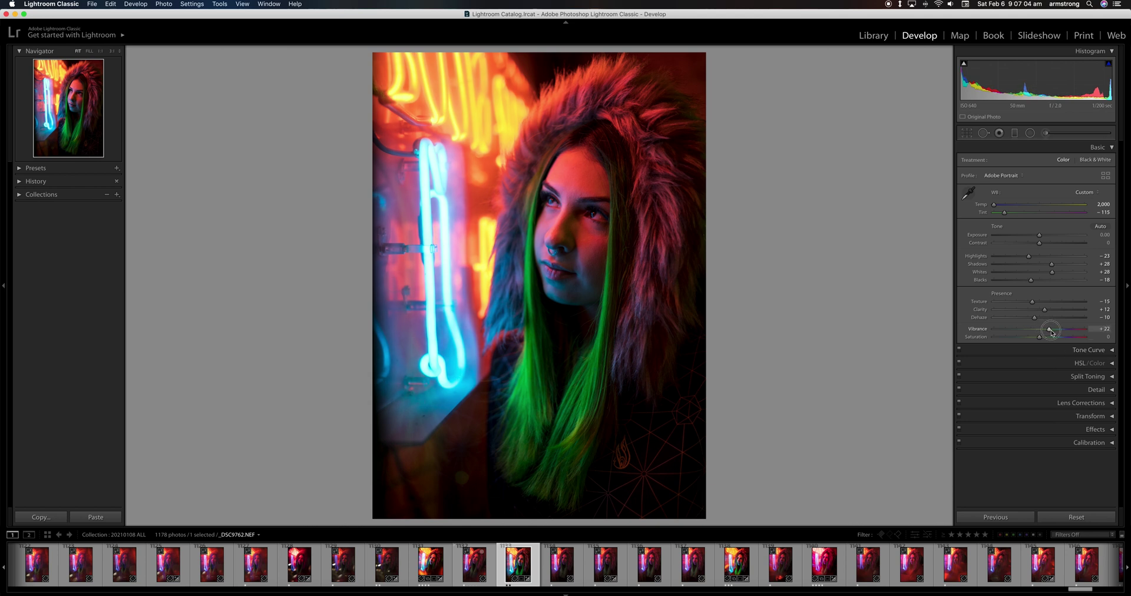
{"action": "left_click_drag", "start_coordinate": [1051, 331], "coordinate": [1051, 332]}
{"action": "key", "text": "backslash"}
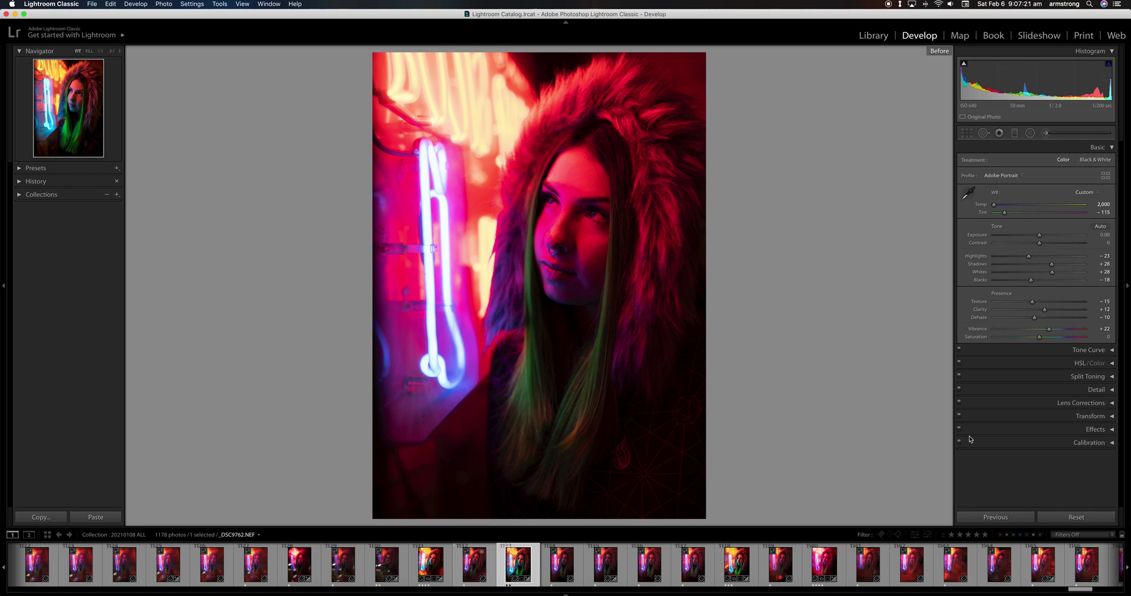
{"action": "key", "text": "backslash"}
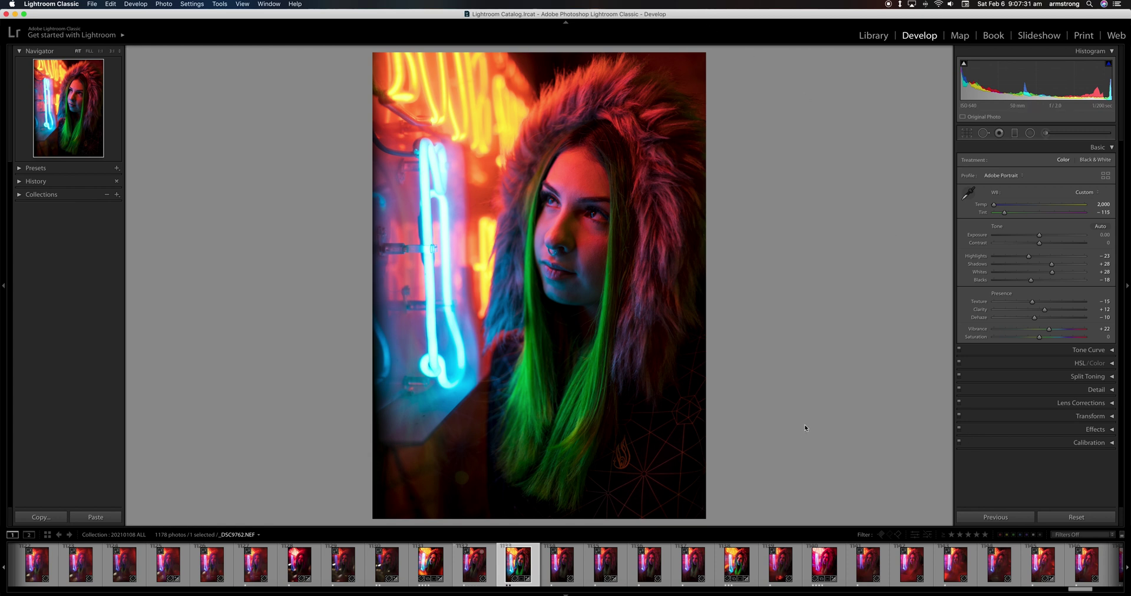
Step: In the HSL hue adjustments, set Red to −4 and Orange to −6
{"action": "left_click", "coordinate": [1111, 147]}
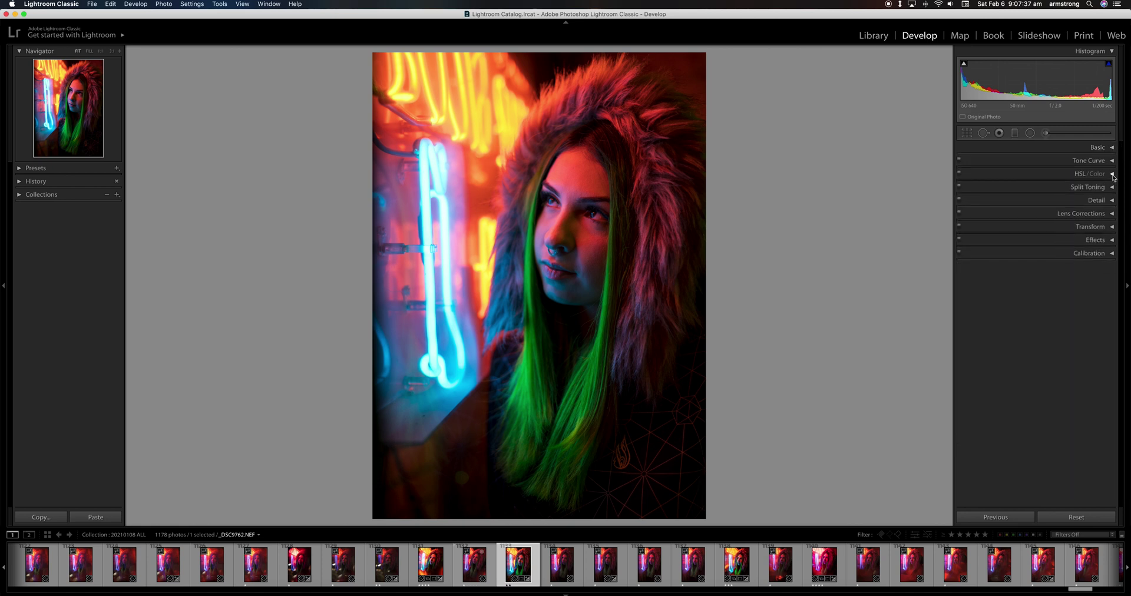
{"action": "left_click", "coordinate": [1112, 174]}
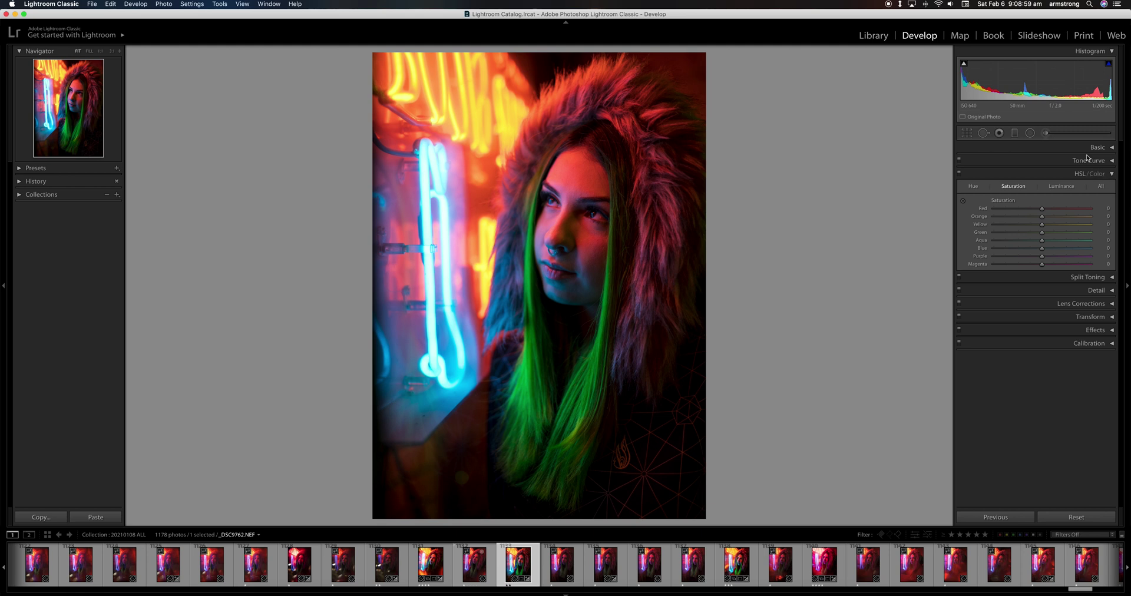
{"action": "left_click", "coordinate": [972, 187]}
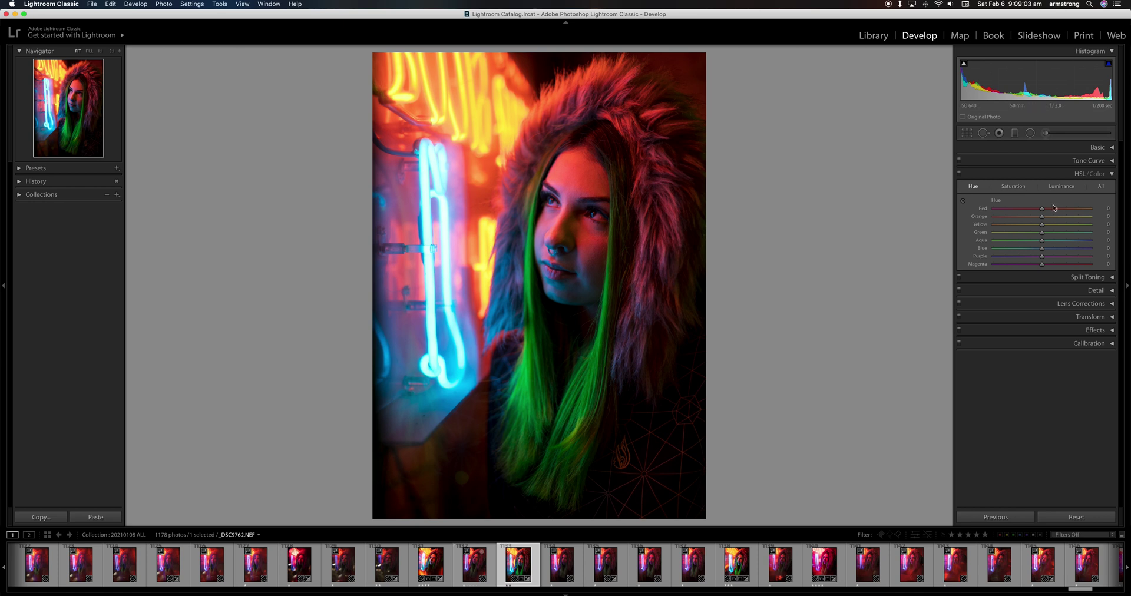
{"action": "mouse_move", "coordinate": [1041, 209]}
{"action": "left_mouse_down"}
{"action": "mouse_move", "coordinate": [1039, 222]}
{"action": "mouse_move", "coordinate": [1041, 211]}
{"action": "left_mouse_up"}
Step: Try shifting the hues of the orange neon lights and green hair directly on the photo, and undo both changes
{"action": "left_click", "coordinate": [964, 202]}
{"action": "left_click_drag", "start_coordinate": [412, 118], "coordinate": [412, 94]}
{"action": "left_click_drag", "start_coordinate": [597, 404], "coordinate": [597, 363]}
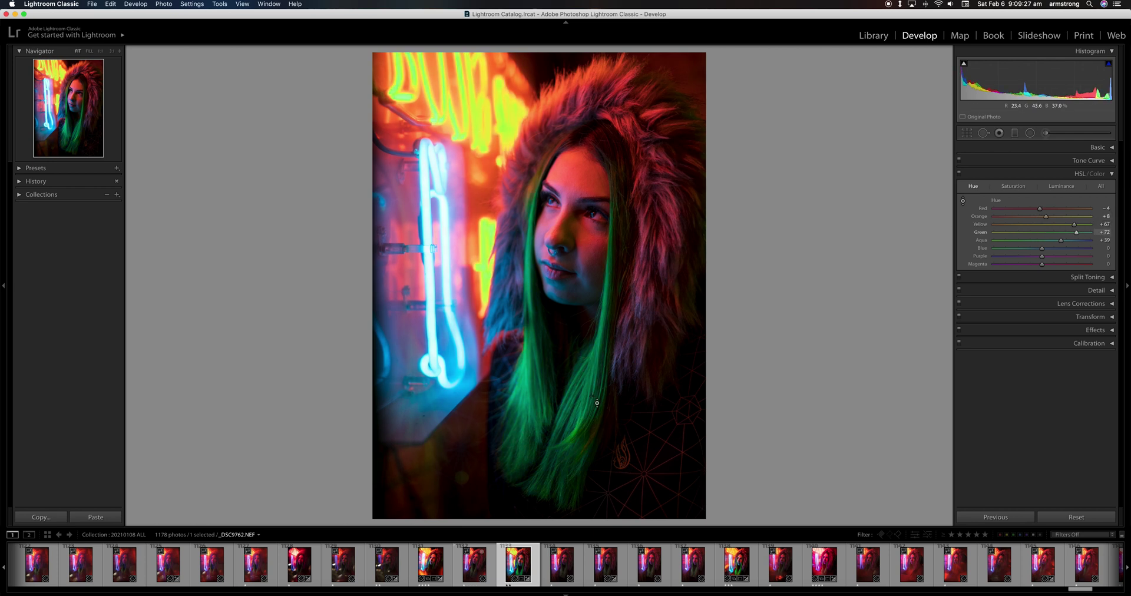
{"action": "key", "text": "super+z"}
{"action": "key", "text": "super+z"}
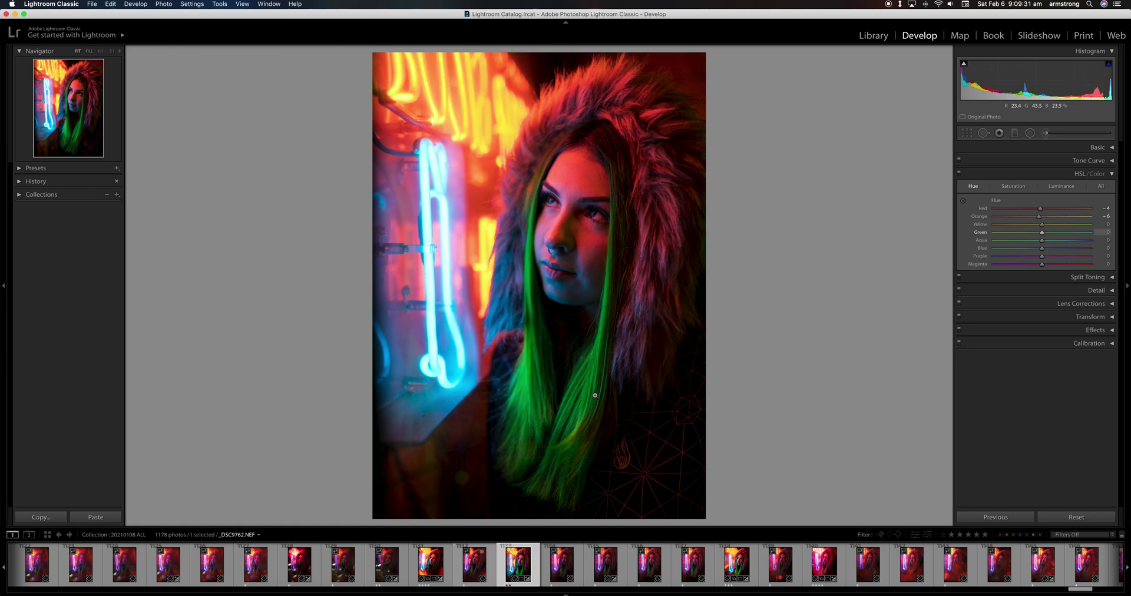
Step: Set the Yellow hue to −43 and fine-tune the Green and Aqua hues
{"action": "left_click_drag", "start_coordinate": [1044, 226], "coordinate": [1022, 229]}
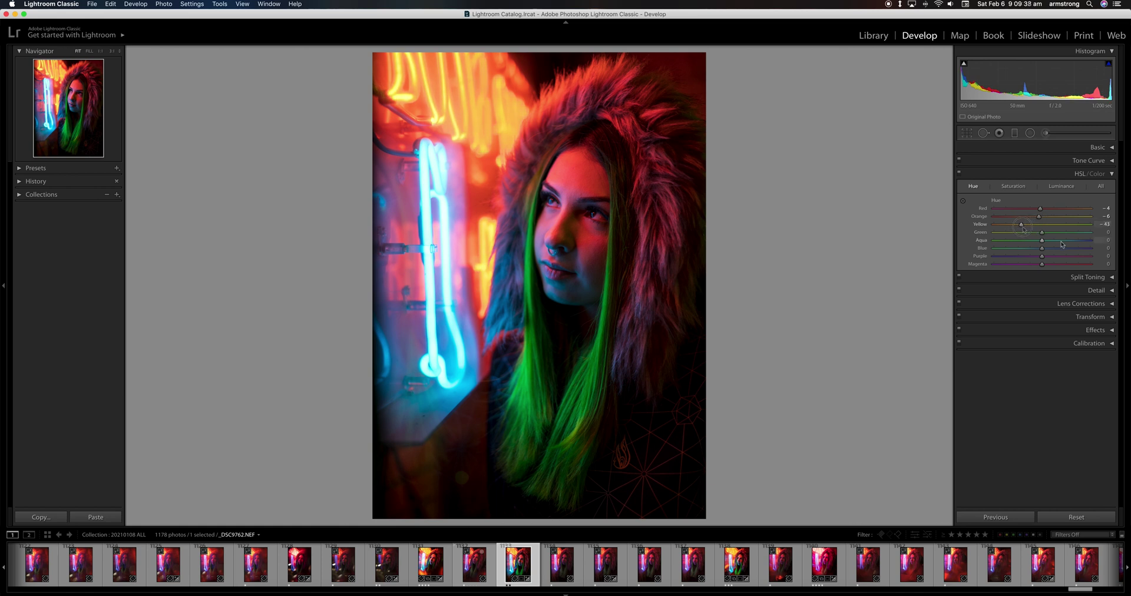
{"action": "left_click_drag", "start_coordinate": [1042, 233], "coordinate": [1040, 234]}
{"action": "left_click_drag", "start_coordinate": [1042, 242], "coordinate": [1036, 241]}
Step: Fine-tune the saturation of the yellow-orange neon glow and the purple tones
{"action": "left_click", "coordinate": [1024, 187]}
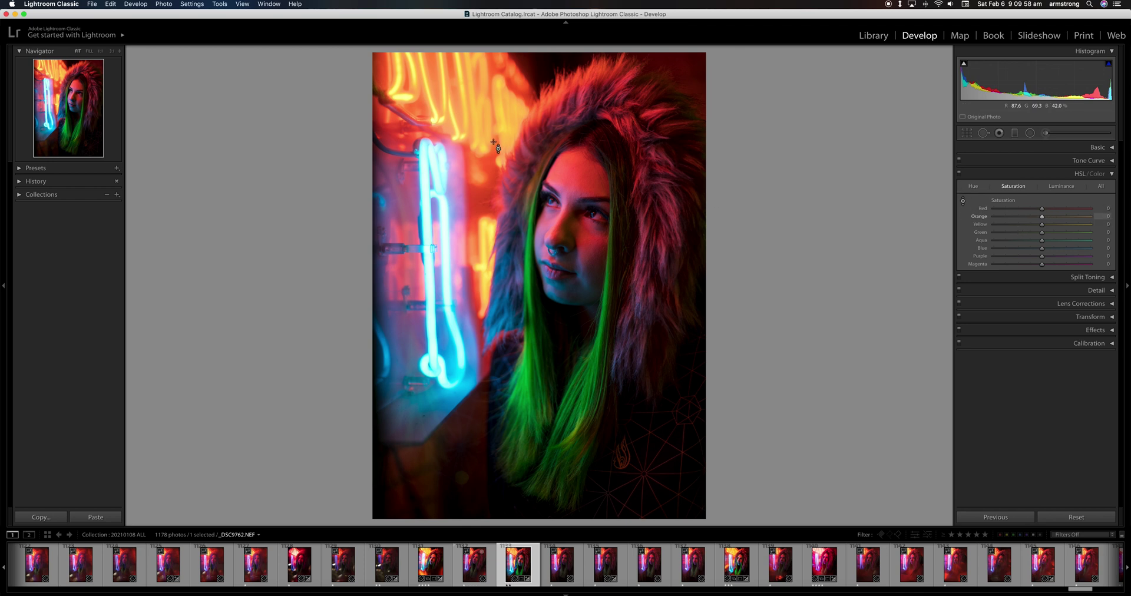
{"action": "left_click_drag", "start_coordinate": [480, 246], "coordinate": [481, 237]}
{"action": "mouse_move", "coordinate": [1044, 260]}
{"action": "left_mouse_down"}
{"action": "mouse_move", "coordinate": [1010, 261]}
{"action": "mouse_move", "coordinate": [1041, 267]}
{"action": "mouse_move", "coordinate": [1035, 250]}
{"action": "mouse_move", "coordinate": [1052, 256]}
{"action": "mouse_move", "coordinate": [1043, 249]}
{"action": "left_mouse_up"}
{"action": "left_click", "coordinate": [1112, 174]}
{"action": "left_click", "coordinate": [1112, 174]}
Step: Adjust the luminance of the hair, face and neon tube to Red −8, Orange −6, Green +17, Aqua +2 and Blue +20
{"action": "left_click", "coordinate": [1066, 189]}
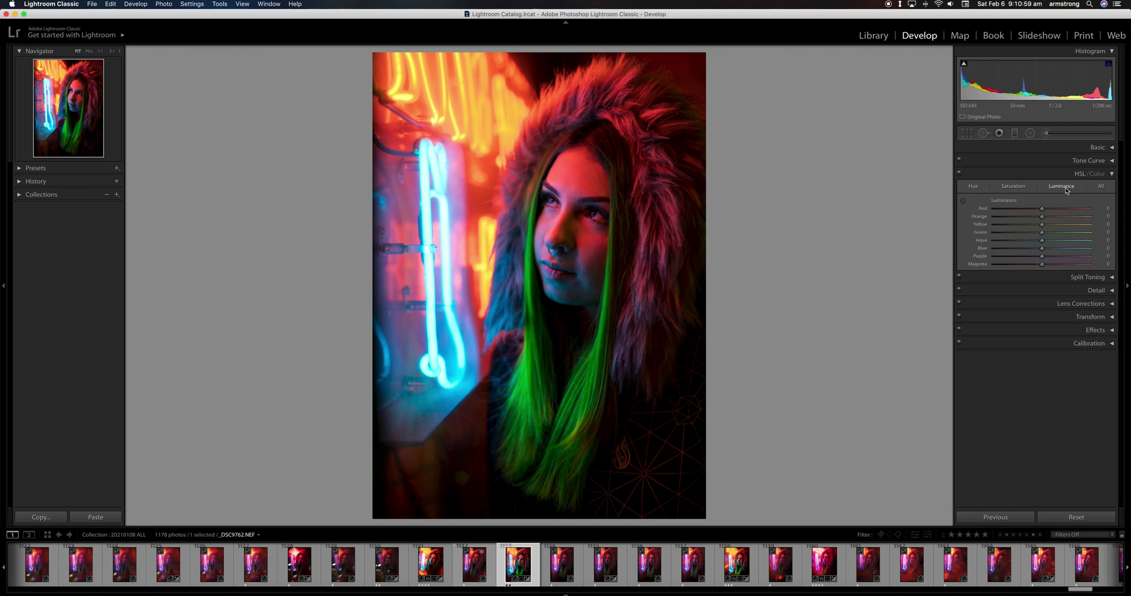
{"action": "left_click", "coordinate": [963, 200]}
{"action": "left_click_drag", "start_coordinate": [588, 354], "coordinate": [589, 344]}
{"action": "left_click_drag", "start_coordinate": [589, 344], "coordinate": [589, 353]}
{"action": "mouse_move", "coordinate": [582, 178]}
{"action": "left_mouse_down"}
{"action": "mouse_move", "coordinate": [568, 176]}
{"action": "mouse_move", "coordinate": [569, 187]}
{"action": "left_mouse_up"}
{"action": "left_click_drag", "start_coordinate": [449, 344], "coordinate": [449, 377]}
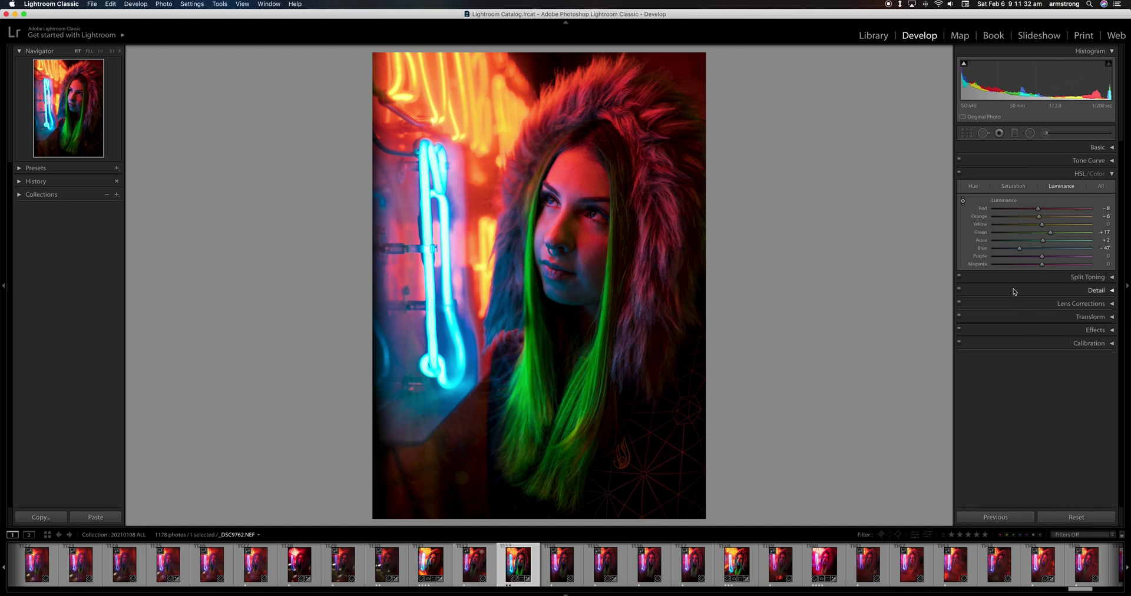
{"action": "left_click_drag", "start_coordinate": [1022, 250], "coordinate": [1050, 252]}
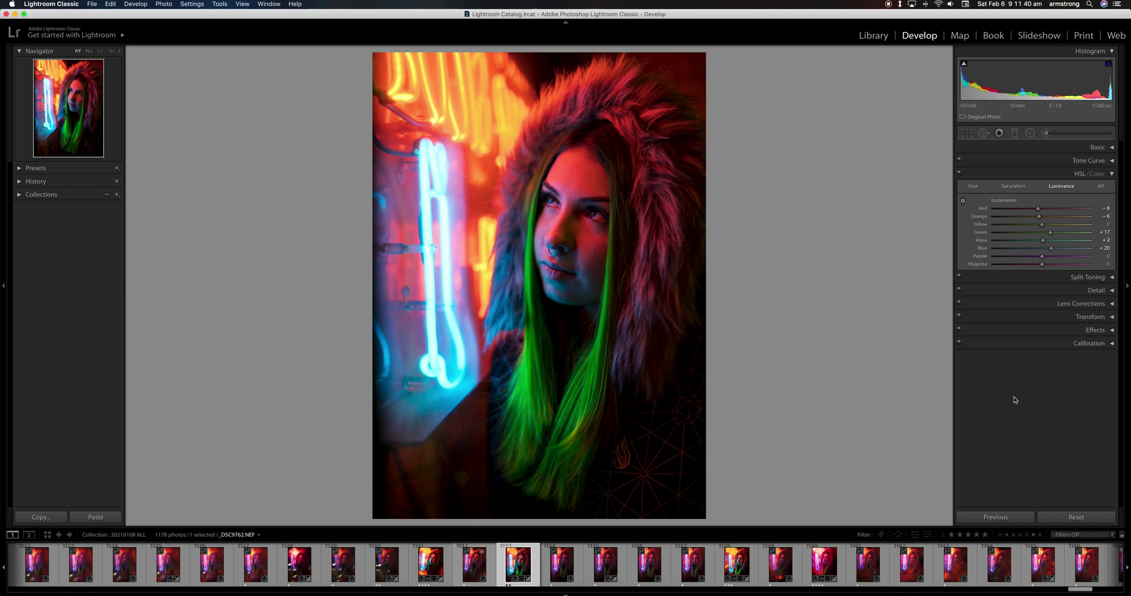
{"action": "left_click", "coordinate": [1112, 176]}
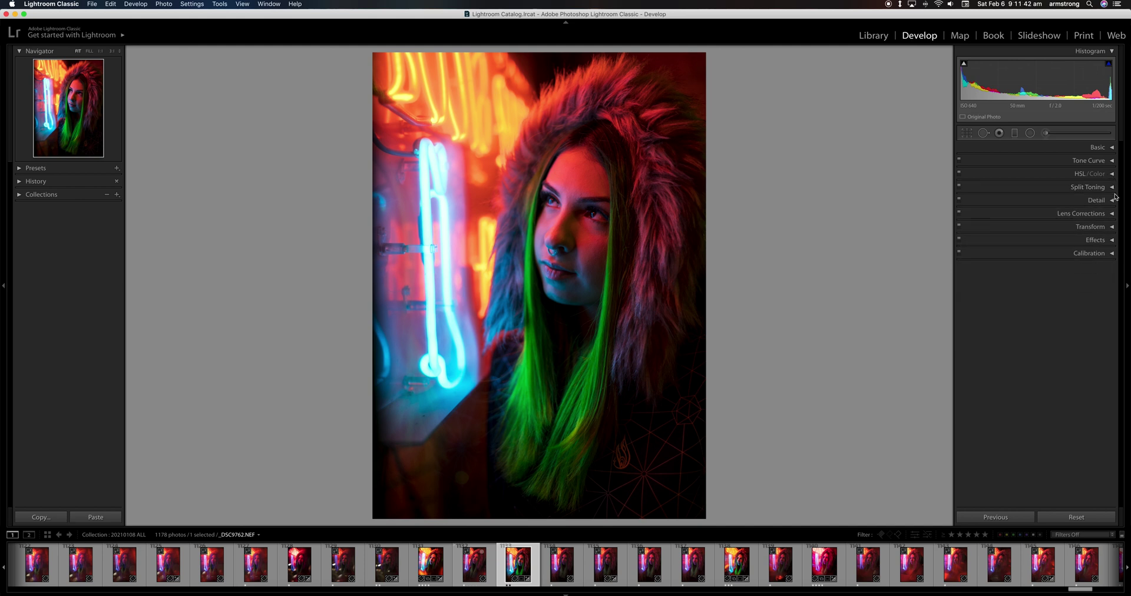
Step: Set the sharpening Amount to 65 and Detail to 40, inspect the face up close, and reopen the Basic adjustments
{"action": "left_click", "coordinate": [1112, 187]}
{"action": "left_click", "coordinate": [1111, 187]}
{"action": "left_click", "coordinate": [1112, 201]}
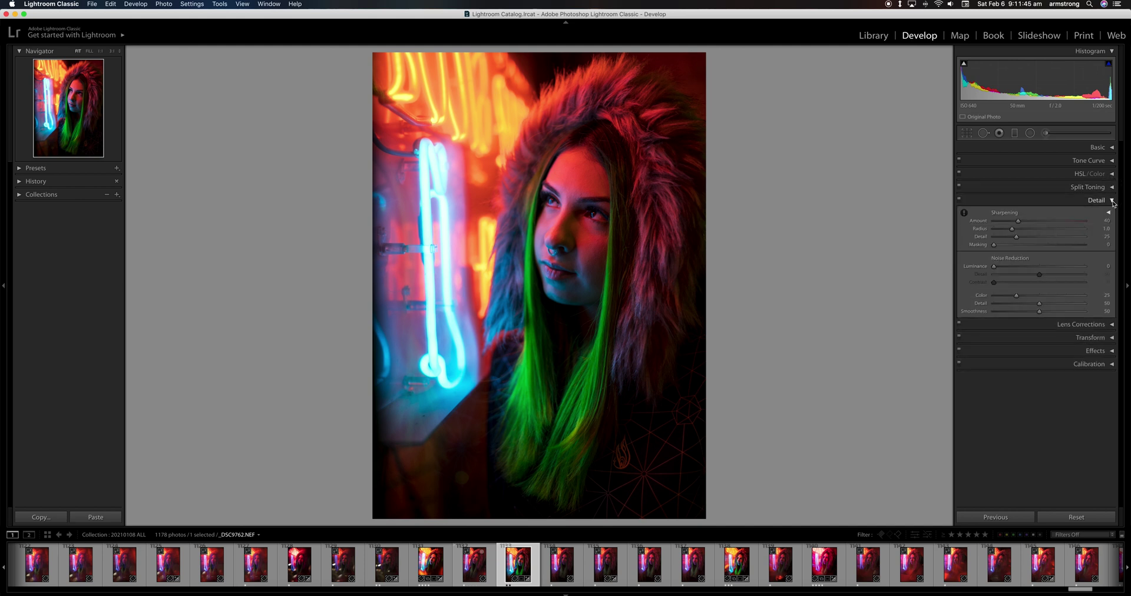
{"action": "left_click_drag", "start_coordinate": [1018, 221], "coordinate": [1033, 223]}
{"action": "left_click", "coordinate": [517, 132]}
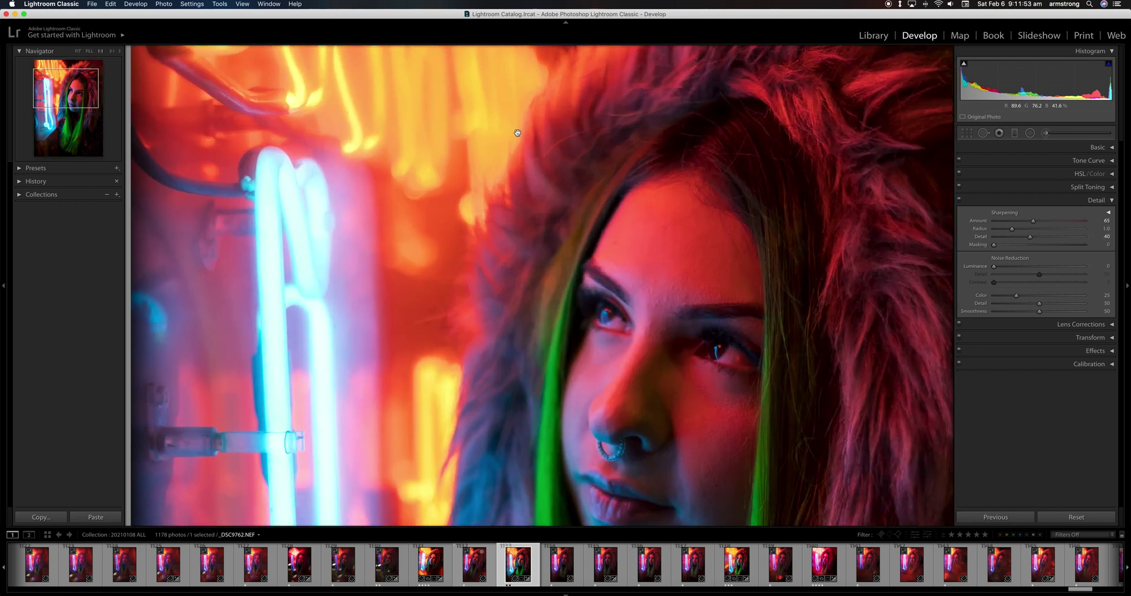
{"action": "left_click", "coordinate": [866, 281]}
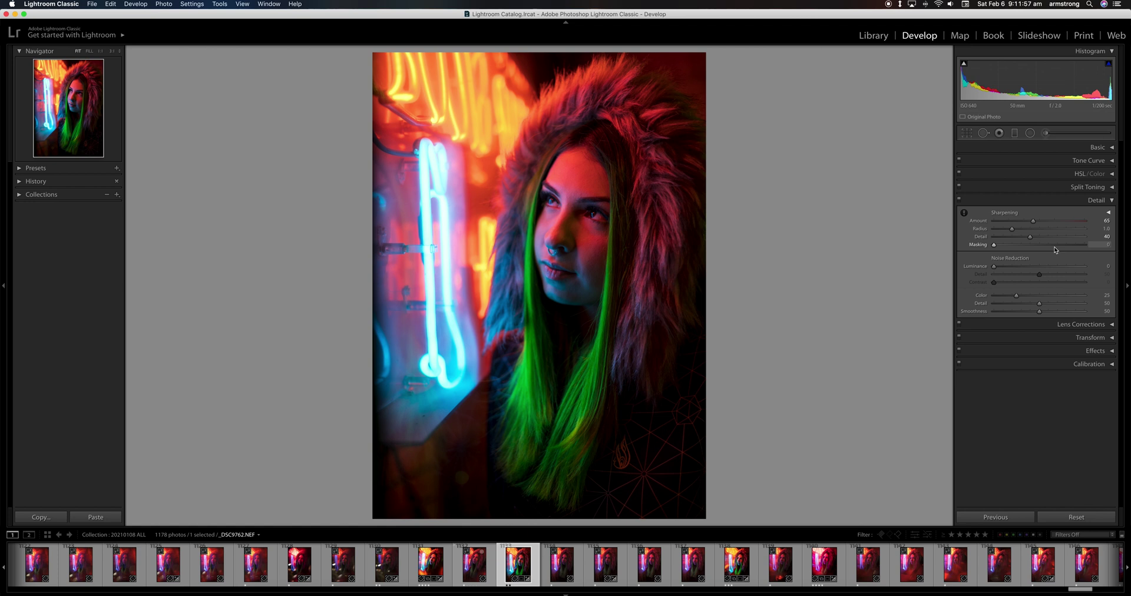
{"action": "left_click", "coordinate": [1097, 200]}
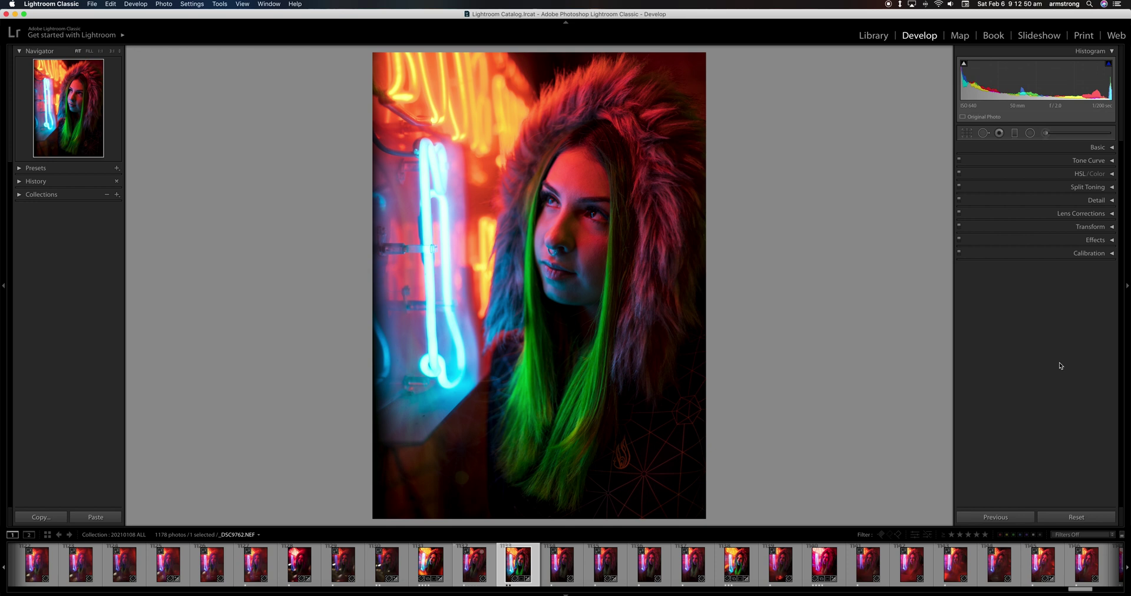
{"action": "left_click", "coordinate": [1112, 147]}
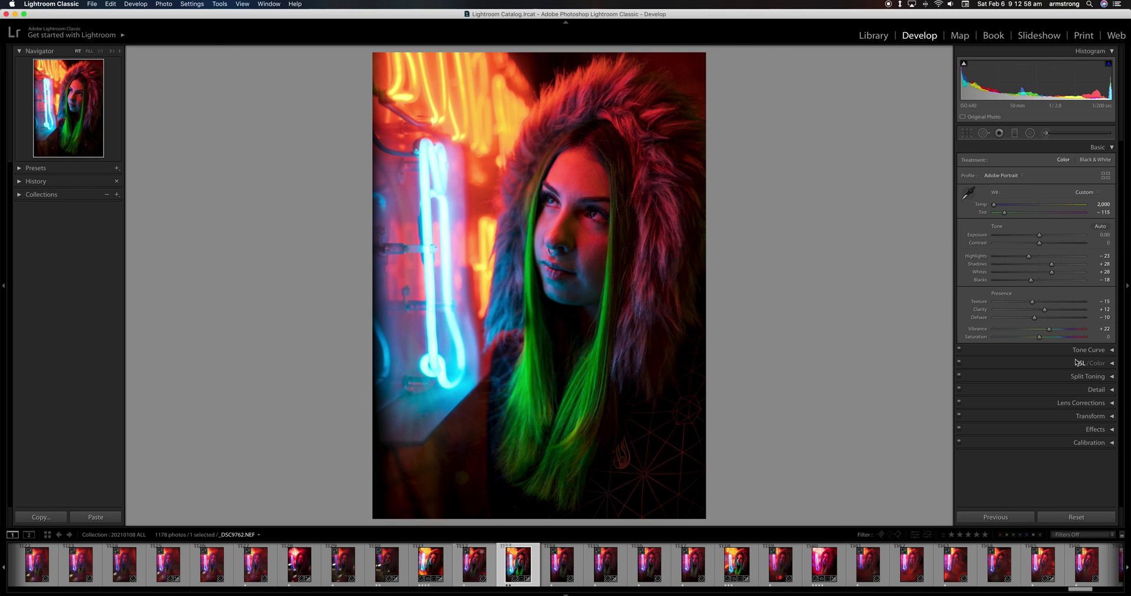
Step: Try the ND3 profile from the Neon Dreams set on the portrait with its Amount at 86
{"action": "left_click", "coordinate": [1105, 176]}
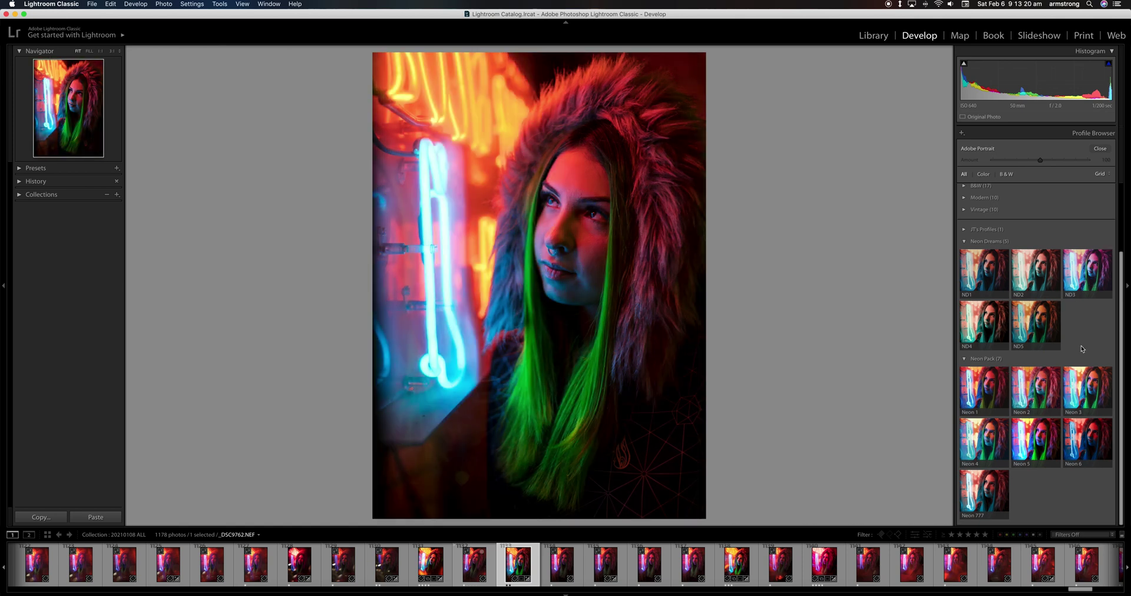
{"action": "left_click", "coordinate": [1083, 270]}
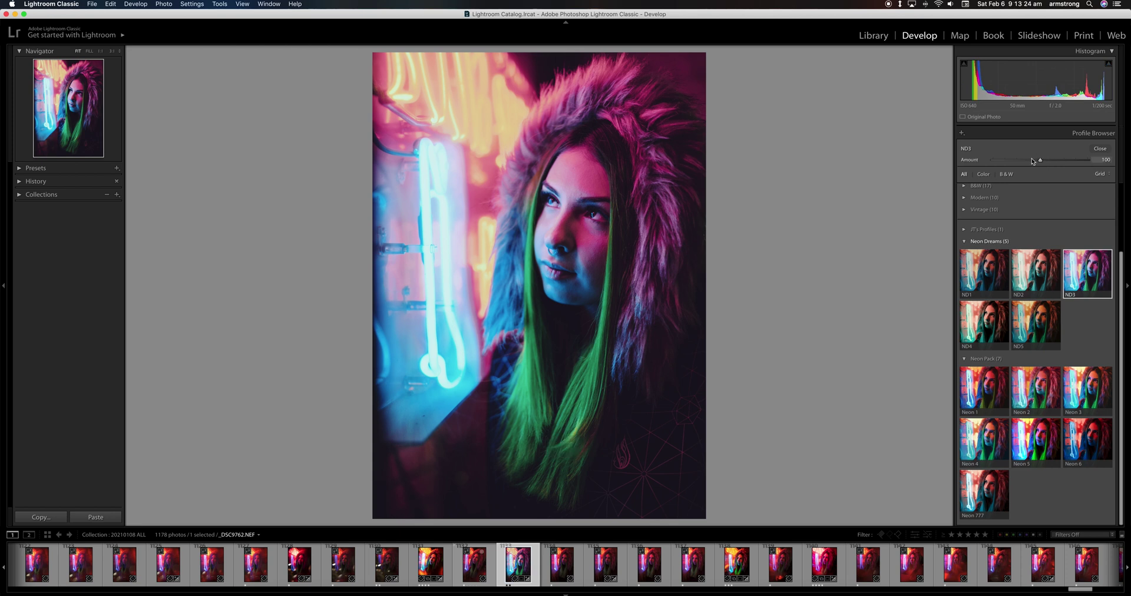
{"action": "left_click_drag", "start_coordinate": [1040, 161], "coordinate": [1022, 162]}
{"action": "left_click_drag", "start_coordinate": [989, 167], "coordinate": [1033, 167]}
Step: Browse the LUT and preset packs on the Run N Gun products page
{"action": "scroll", "coordinate": [1116, 65], "scroll_direction": "down", "scroll_amount": 3}
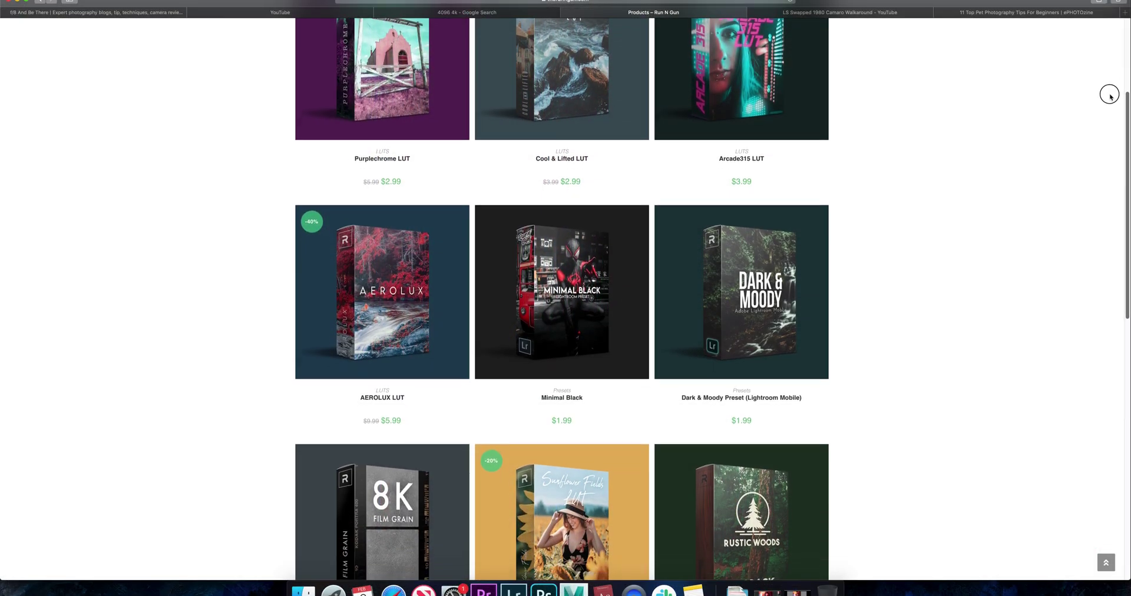
{"action": "scroll", "coordinate": [1110, 96], "scroll_direction": "down", "scroll_amount": 5}
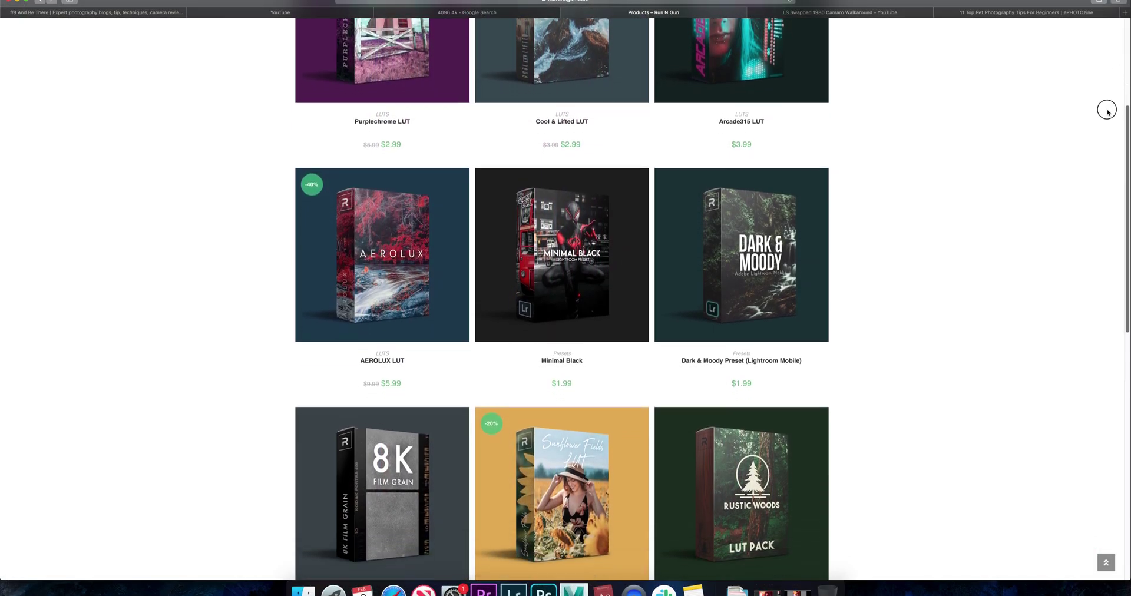
{"action": "scroll", "coordinate": [1105, 160], "scroll_direction": "down", "scroll_amount": 4}
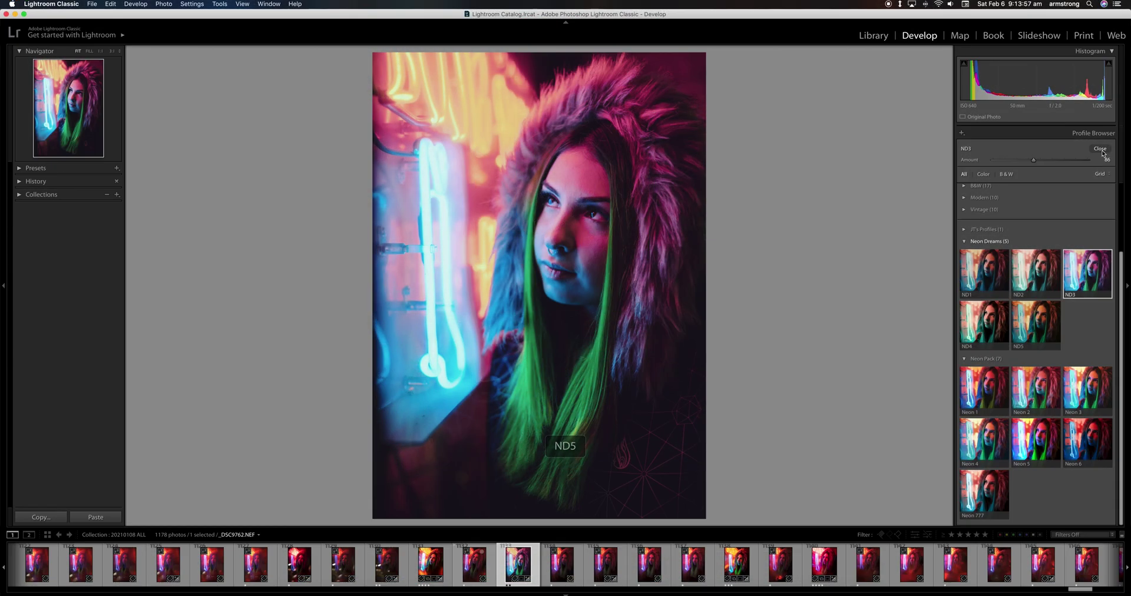
Step: Close the profile browser and set the photo's profile back to Adobe Portrait
{"action": "left_click", "coordinate": [1100, 149]}
{"action": "left_click", "coordinate": [996, 175]}
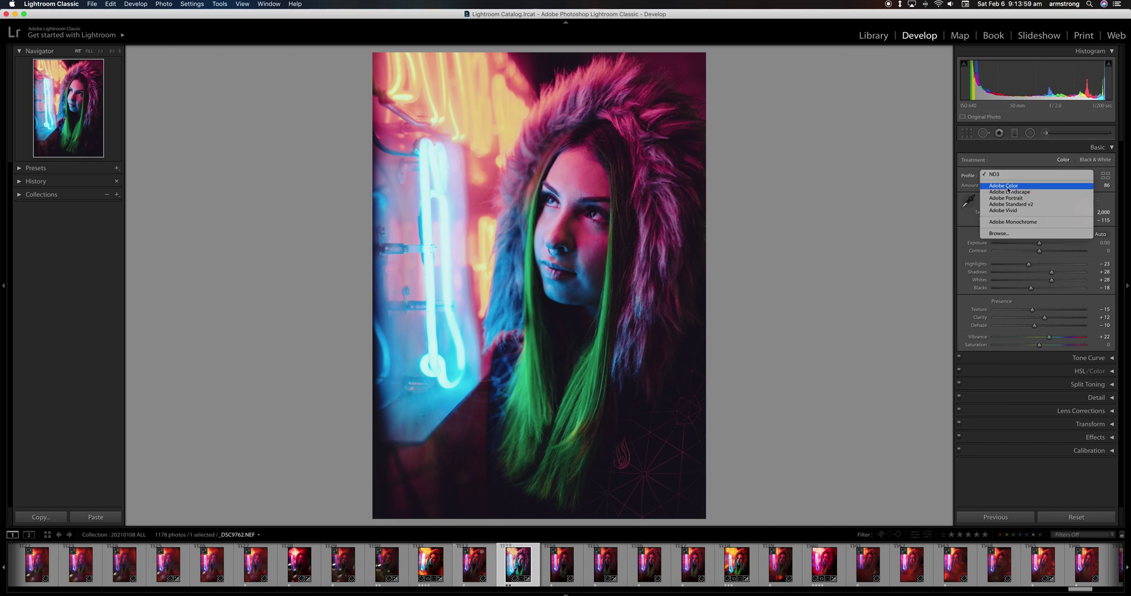
{"action": "left_click", "coordinate": [1005, 198]}
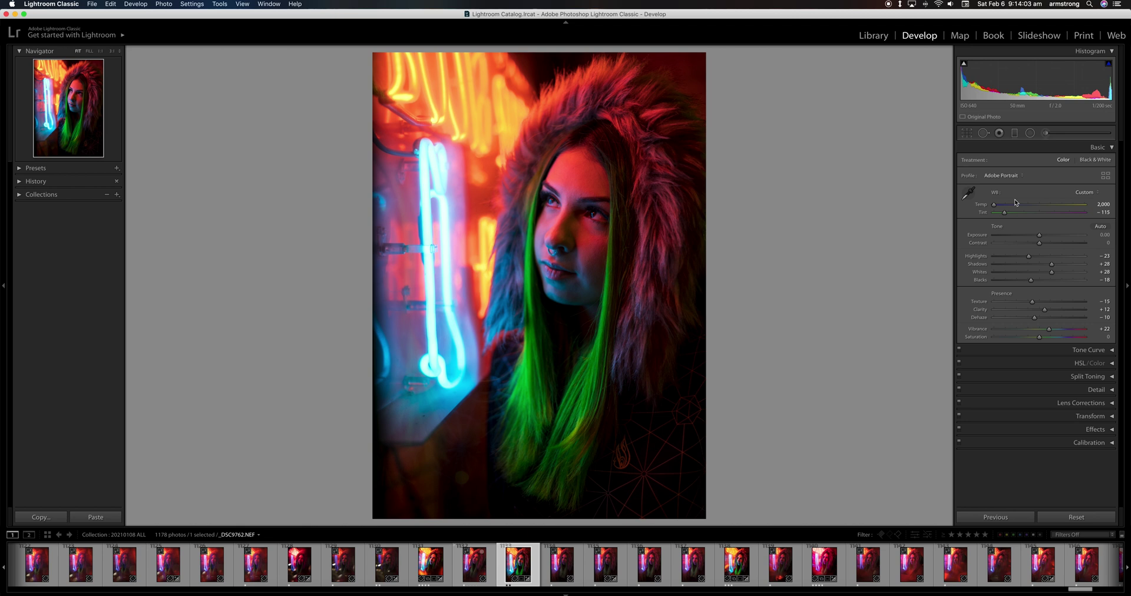
Step: Send the colour-graded portrait to Photoshop for further editing
{"action": "right_click", "coordinate": [518, 570]}
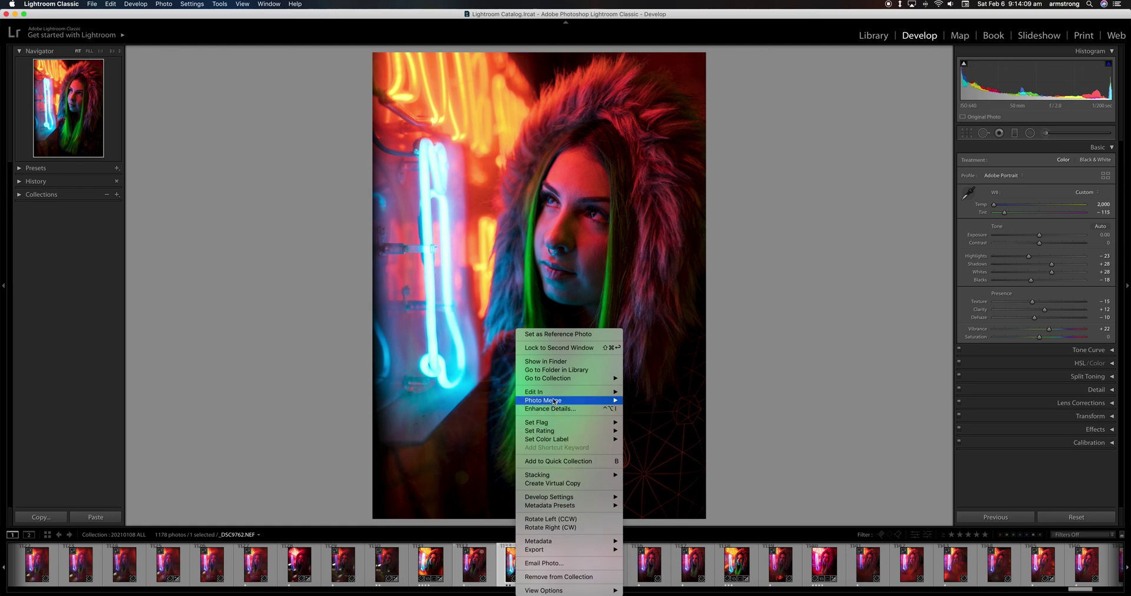
{"action": "mouse_move", "coordinate": [613, 392]}
{"action": "left_click", "coordinate": [636, 391]}
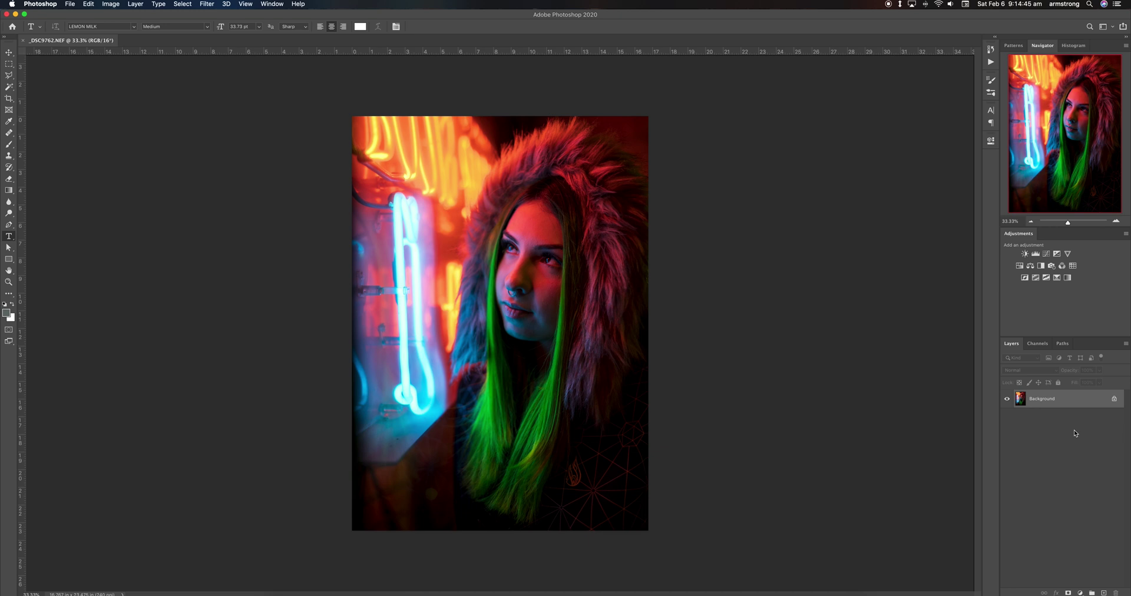
Step: Load the RGB channel as a selection, copy those bright areas to a new layer and hide the original layer
{"action": "left_click", "coordinate": [1038, 347]}
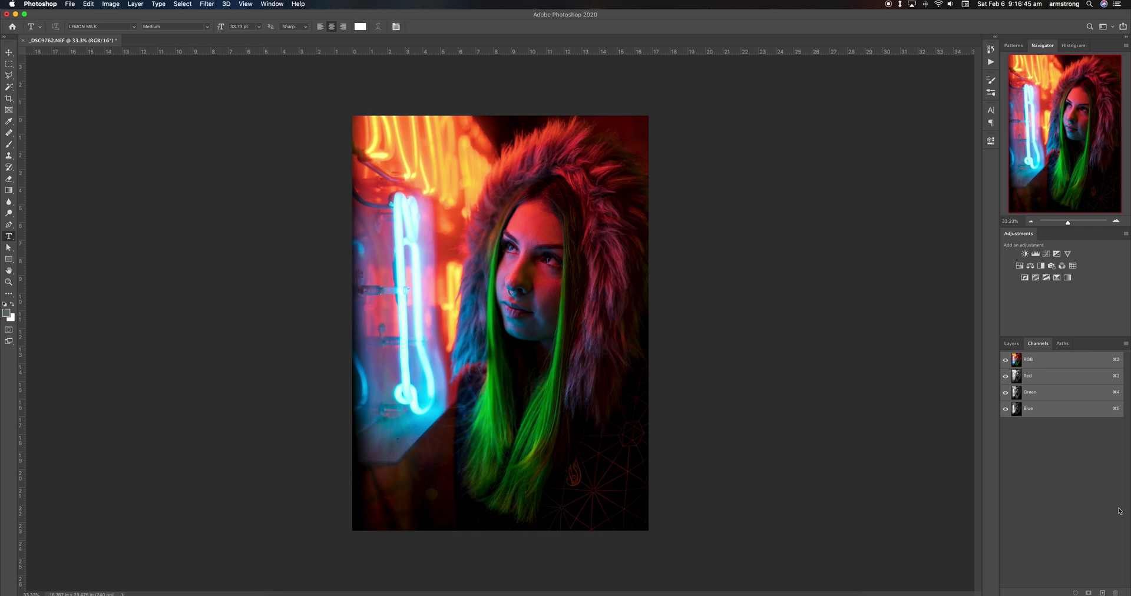
{"action": "left_click", "coordinate": [1016, 361], "text": "super"}
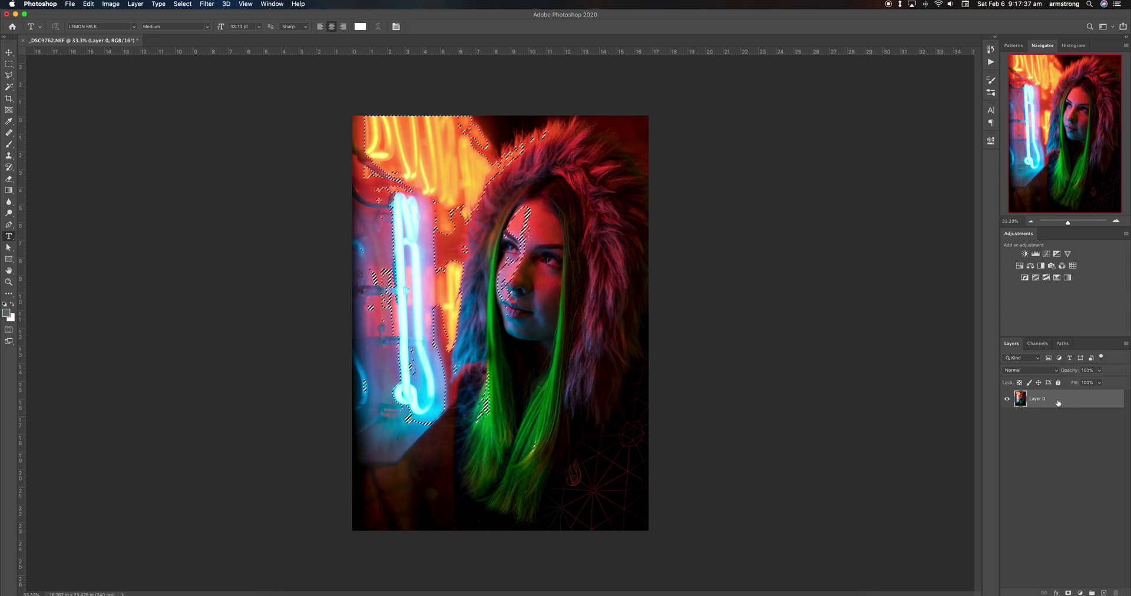
{"action": "key", "text": "super+j"}
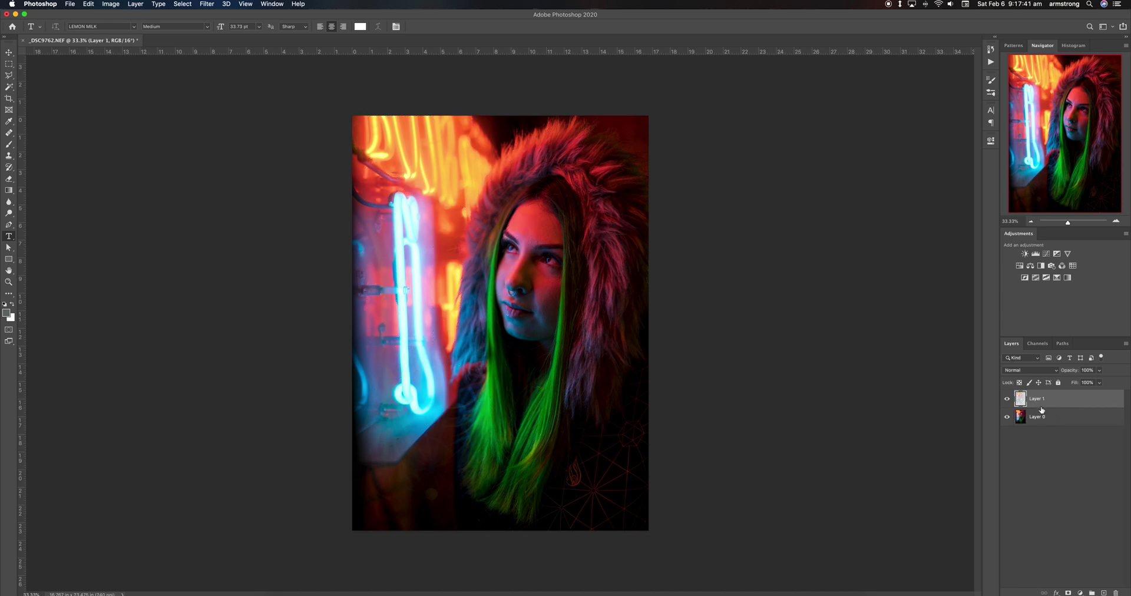
{"action": "left_click", "coordinate": [1007, 417]}
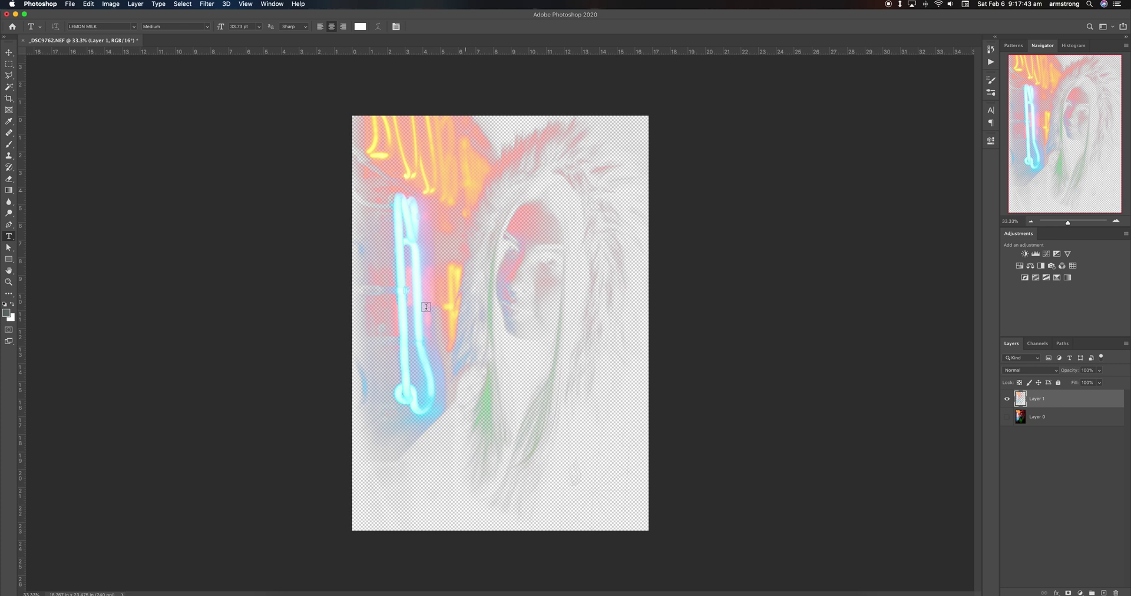
{"action": "left_click", "coordinate": [1007, 420]}
{"action": "left_click", "coordinate": [1007, 420]}
Step: Rename the copied highlights layer Glow and the original photo layer Base
{"action": "double_click", "coordinate": [1040, 401]}
{"action": "type", "text": "Glow"}
{"action": "key", "text": "Return"}
{"action": "double_click", "coordinate": [1039, 418]}
{"action": "type", "text": "B"}
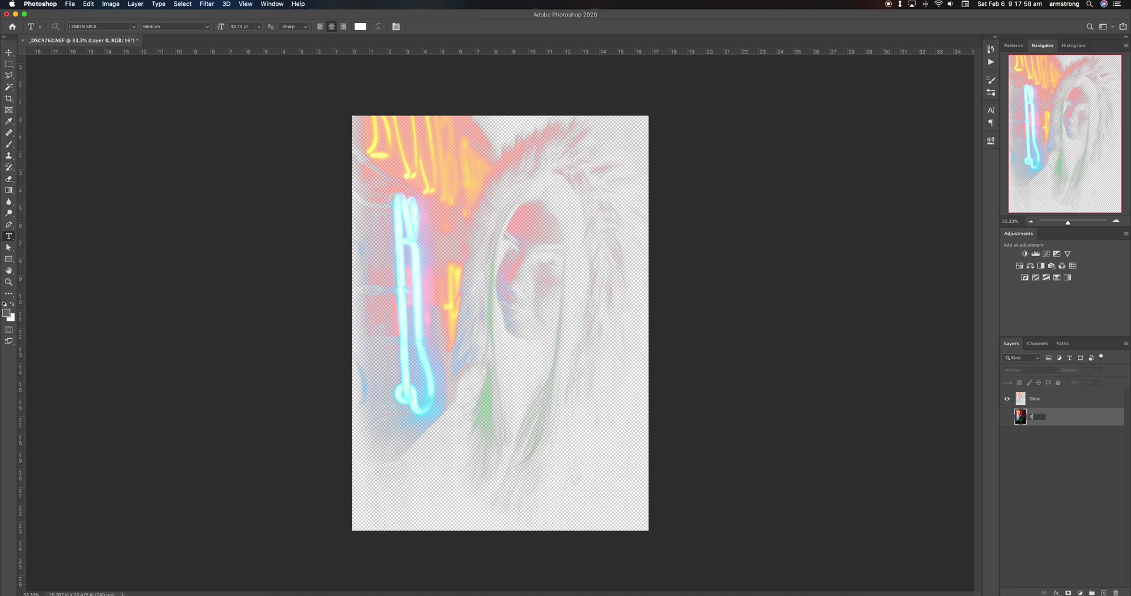
{"action": "type", "text": "ase"}
{"action": "key", "text": "Return"}
Step: Use Apply Image on the Glow layer with the merged RGB source, Multiply blending and 100% opacity
{"action": "left_click", "coordinate": [1051, 400]}
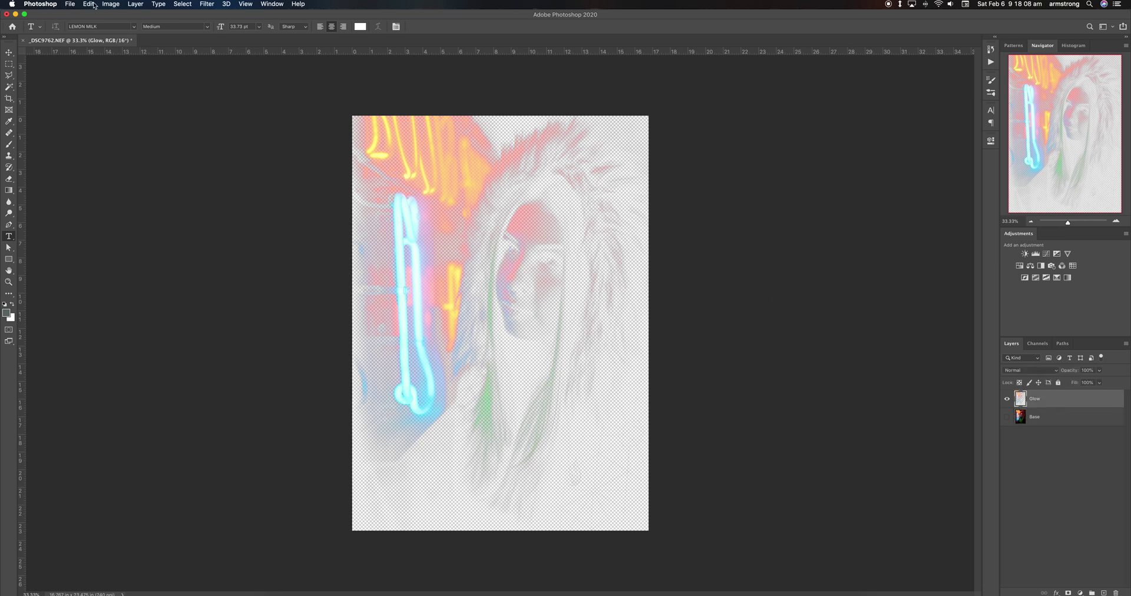
{"action": "left_click", "coordinate": [115, 4]}
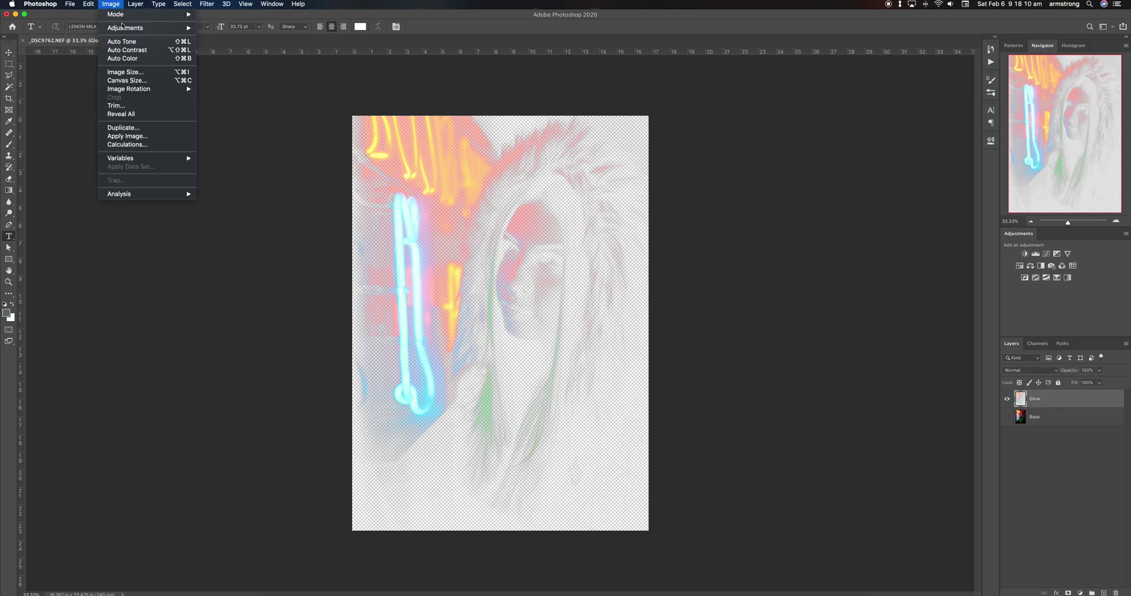
{"action": "left_click", "coordinate": [128, 136]}
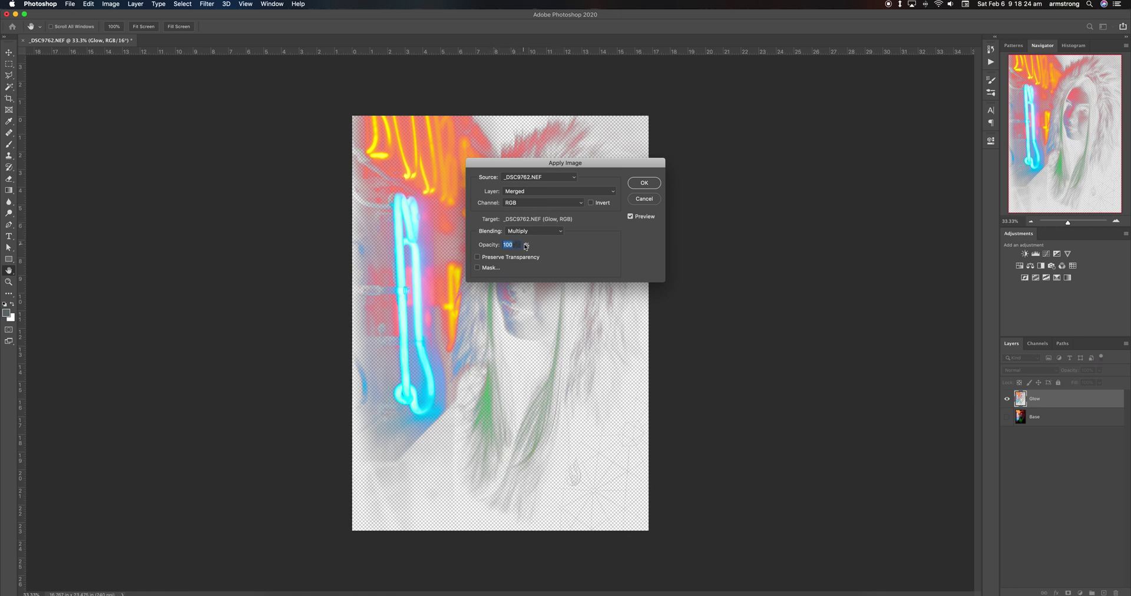
{"action": "left_click", "coordinate": [644, 183]}
{"action": "key", "text": "t"}
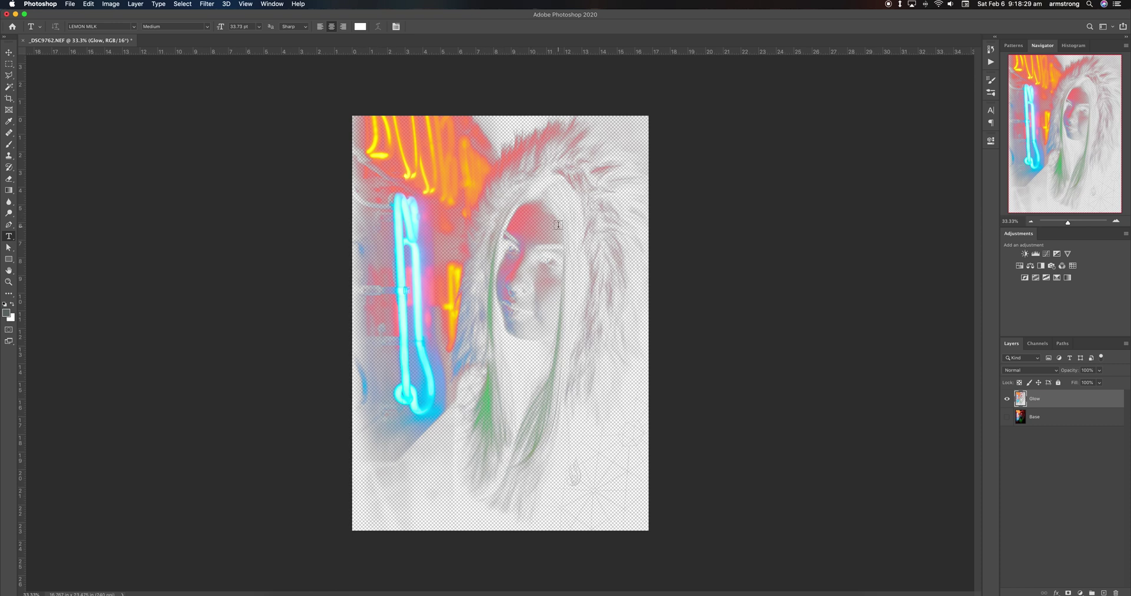
Step: Show the Base layer again and set the Glow layer's blend mode to Screen
{"action": "left_click", "coordinate": [1007, 417]}
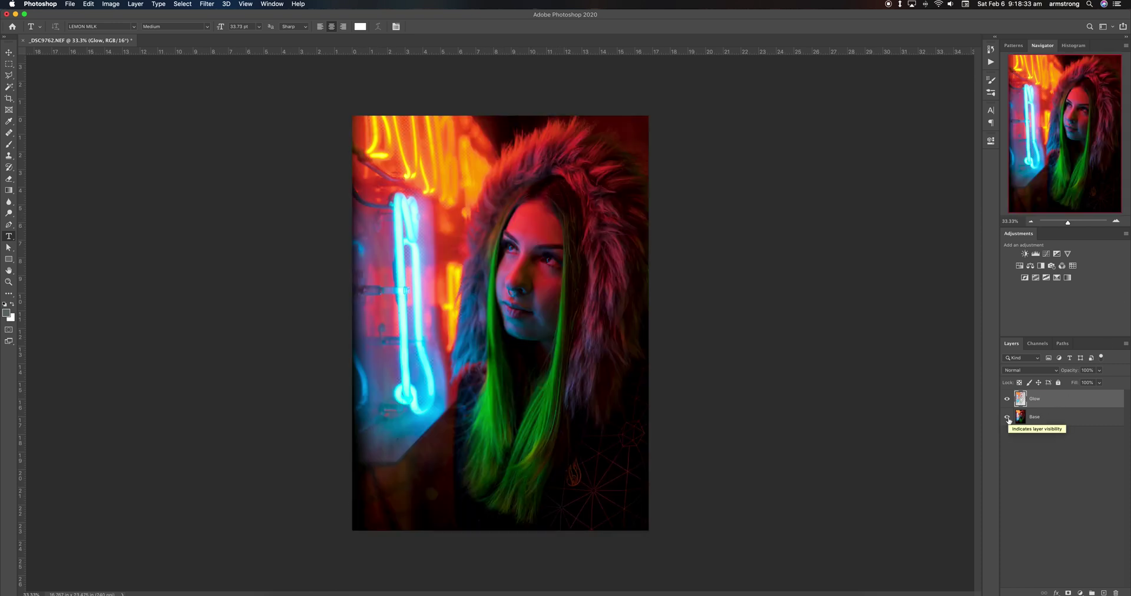
{"action": "left_click", "coordinate": [1006, 400]}
{"action": "left_click", "coordinate": [1005, 400]}
{"action": "left_click", "coordinate": [1056, 372]}
{"action": "left_click", "coordinate": [1030, 430]}
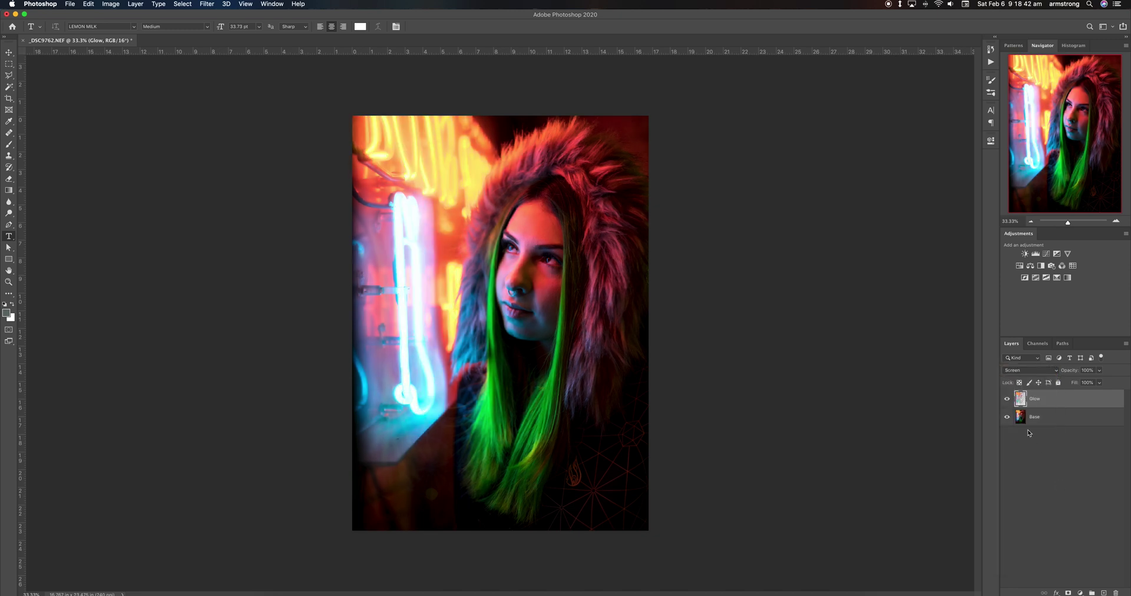
Step: Compare the portrait with and without the Glow layer
{"action": "left_click", "coordinate": [1007, 400]}
{"action": "left_click", "coordinate": [1007, 400]}
{"action": "left_click", "coordinate": [1007, 401]}
{"action": "left_click", "coordinate": [1007, 400]}
{"action": "left_click", "coordinate": [1007, 401]}
{"action": "left_click", "coordinate": [1007, 400]}
Step: Apply a Gaussian Blur with a 7.4-pixel radius to the Glow layer, previewing stronger blur on the neon tube
{"action": "left_click", "coordinate": [1116, 220]}
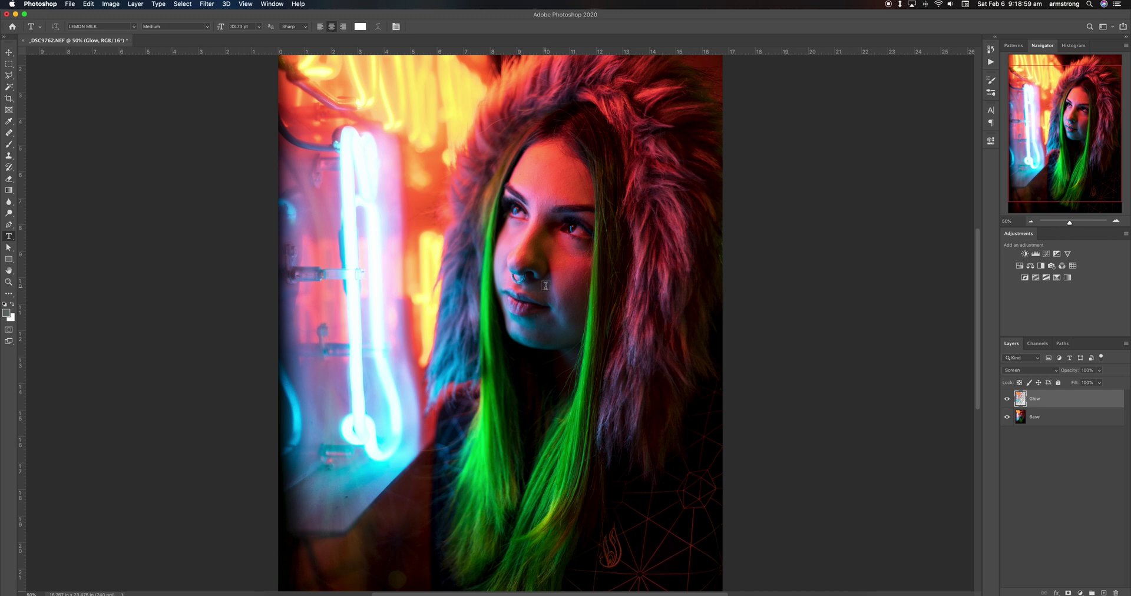
{"action": "left_click", "coordinate": [210, 4]}
{"action": "mouse_move", "coordinate": [226, 109]}
{"action": "left_click", "coordinate": [364, 143]}
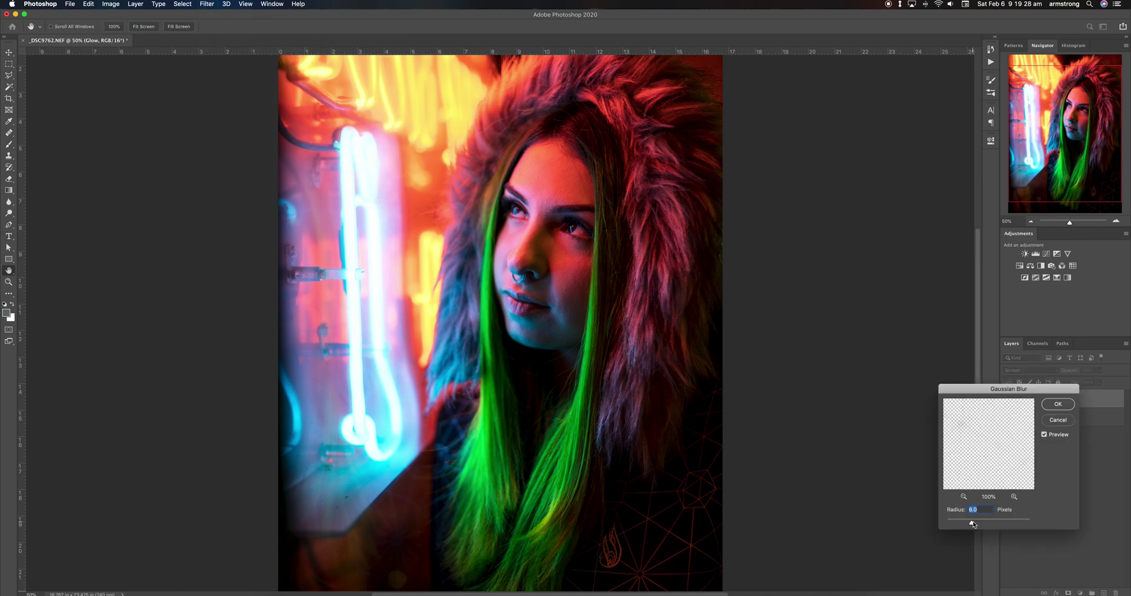
{"action": "left_click_drag", "start_coordinate": [1005, 395], "coordinate": [851, 243]}
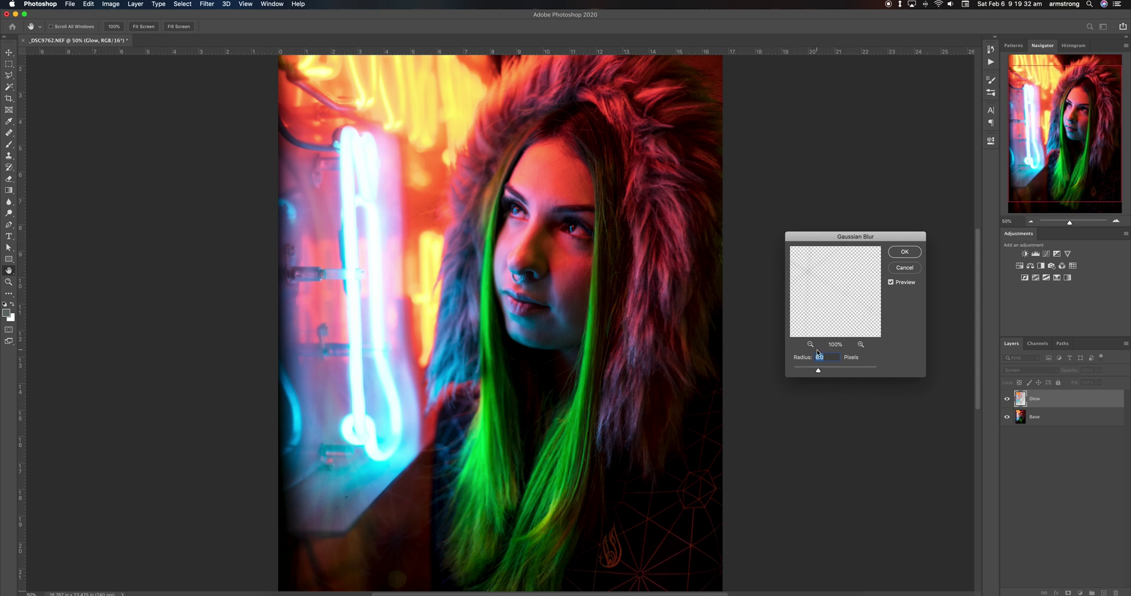
{"action": "left_click_drag", "start_coordinate": [818, 374], "coordinate": [832, 369]}
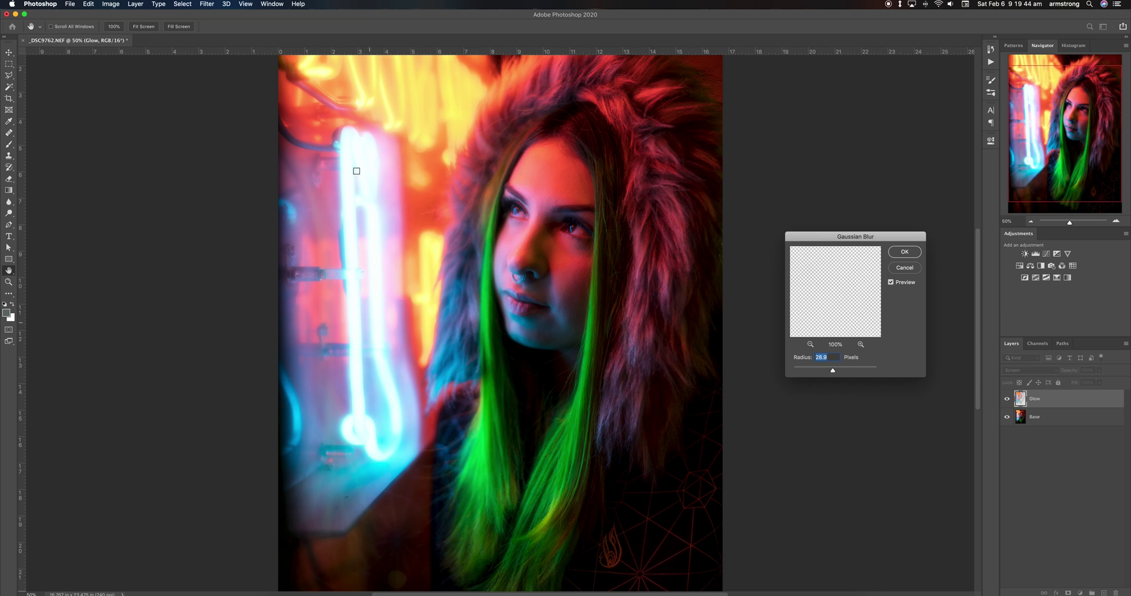
{"action": "left_click_drag", "start_coordinate": [832, 371], "coordinate": [822, 373]}
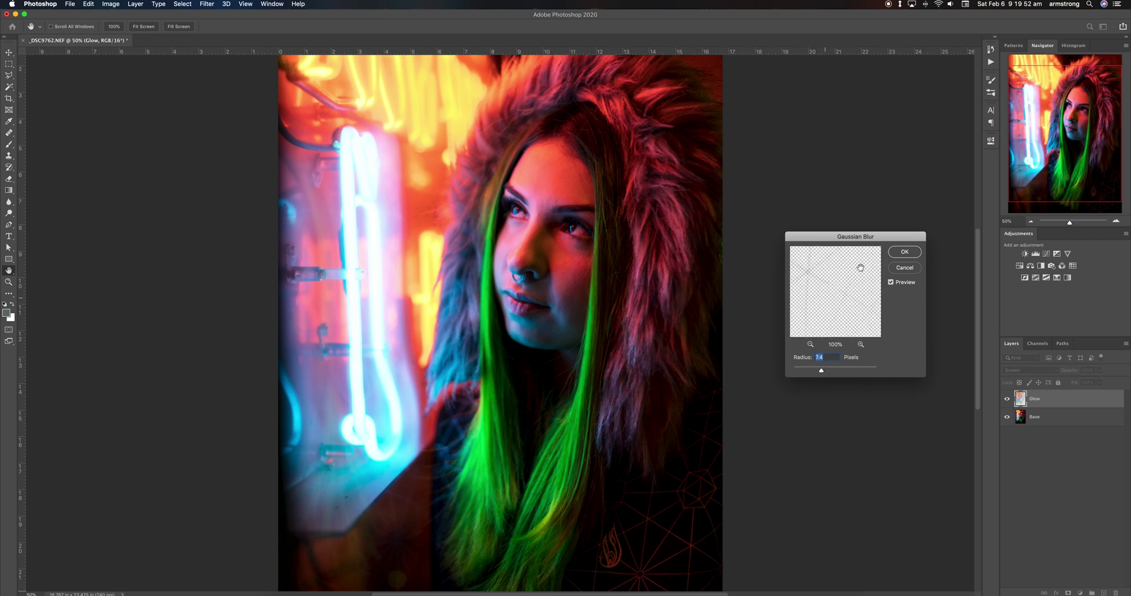
{"action": "left_click", "coordinate": [910, 253]}
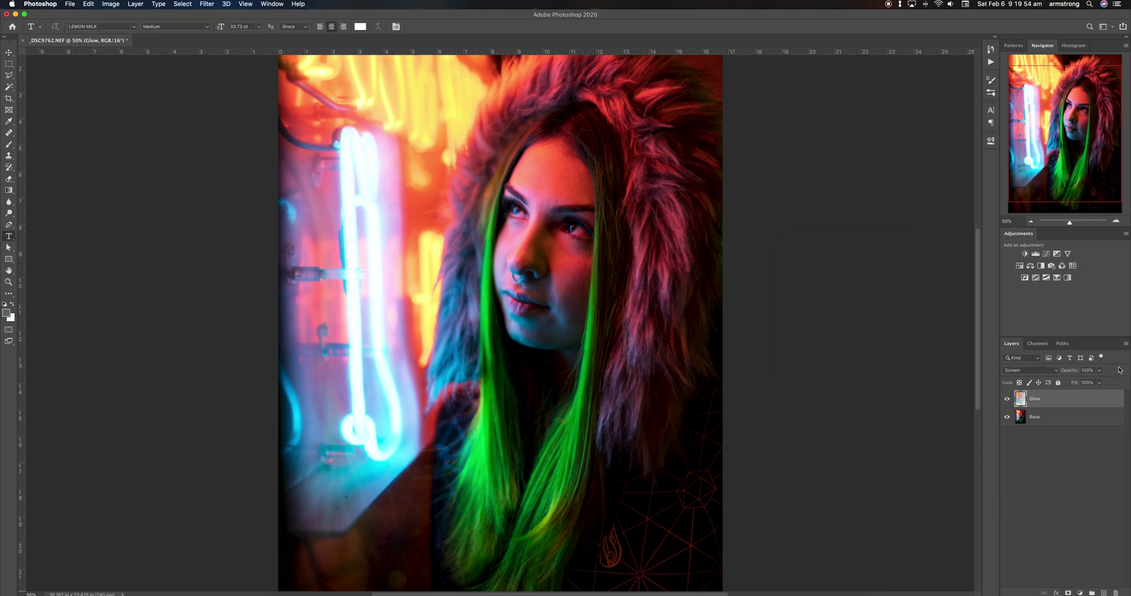
Step: Lower the Glow layer's opacity to 51%
{"action": "left_click", "coordinate": [1099, 382]}
{"action": "left_click_drag", "start_coordinate": [1099, 382], "coordinate": [1080, 383]}
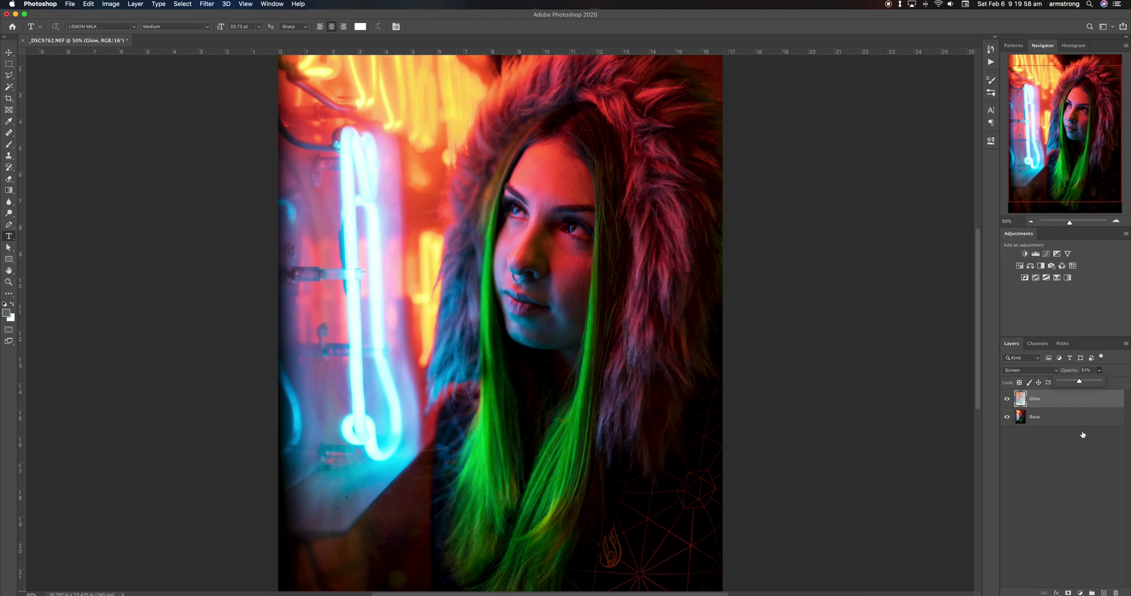
{"action": "left_click", "coordinate": [1076, 482]}
Step: Duplicate the Glow layer and name the copy Glow 2
{"action": "left_click", "coordinate": [1059, 400]}
{"action": "key", "text": "super+j"}
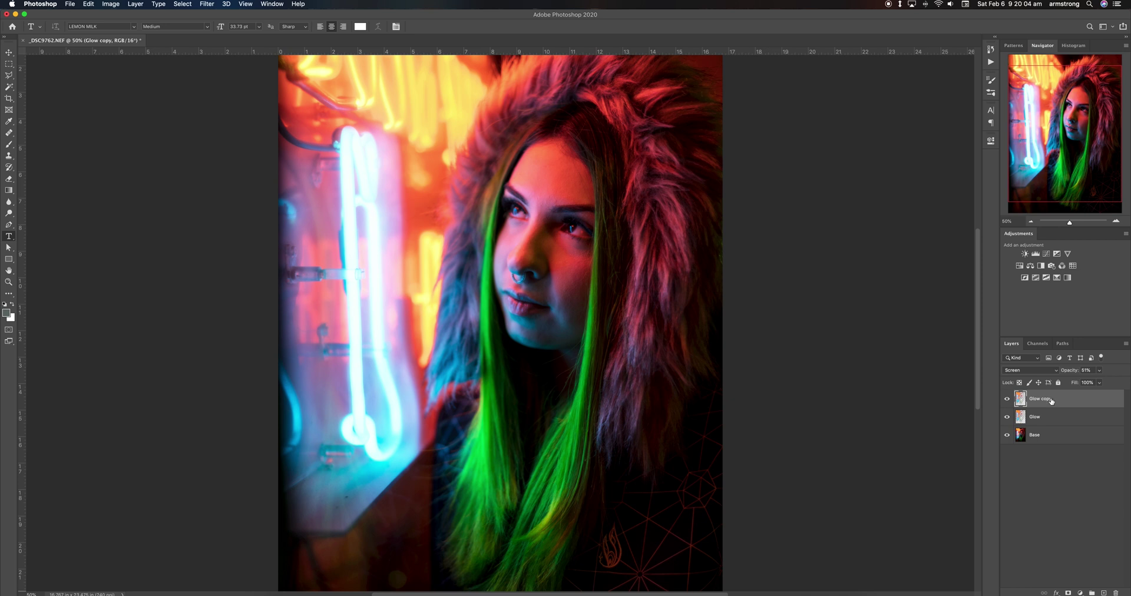
{"action": "double_click", "coordinate": [1052, 400]}
{"action": "type", "text": "Glow 2"}
{"action": "key", "text": "Return"}
Step: Apply a Gaussian Blur to the Glow 2 layer with a larger radius than the first glow
{"action": "left_click", "coordinate": [207, 4]}
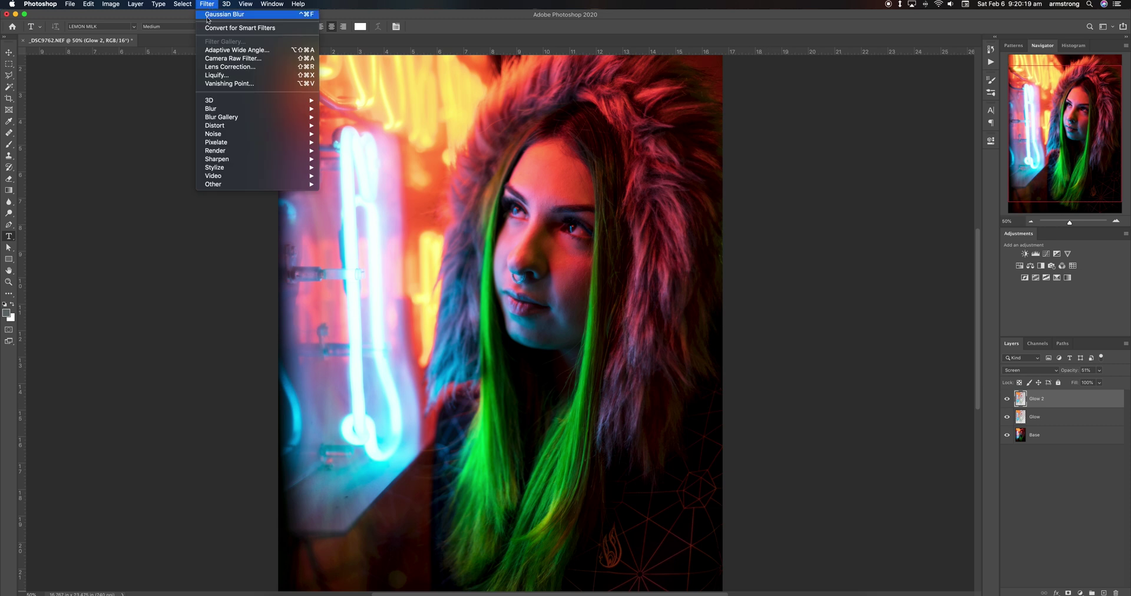
{"action": "mouse_move", "coordinate": [253, 108]}
{"action": "left_click", "coordinate": [346, 142]}
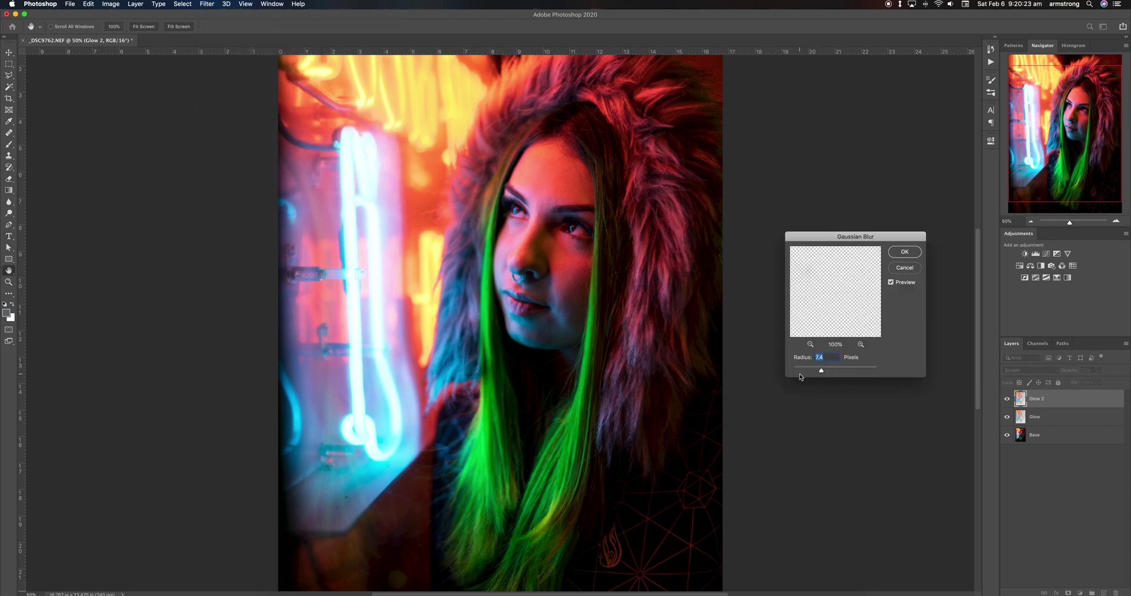
{"action": "left_click_drag", "start_coordinate": [831, 371], "coordinate": [838, 371]}
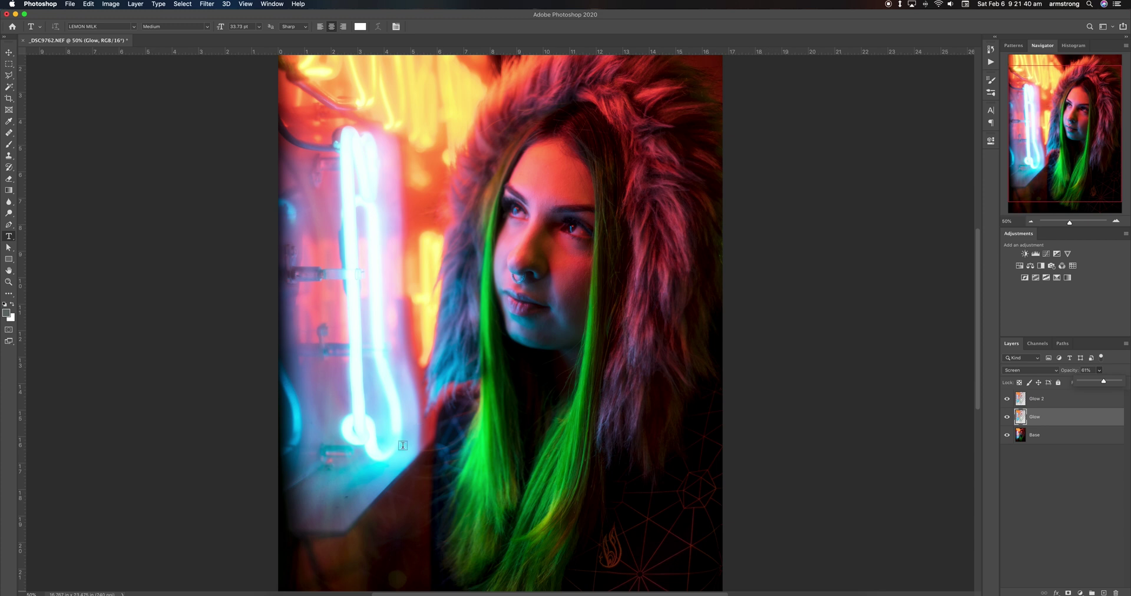
Step: Set the Glow 2 layer's opacity to 63%, and select the Glow layer with the Eraser tool active
{"action": "left_click", "coordinate": [1093, 400]}
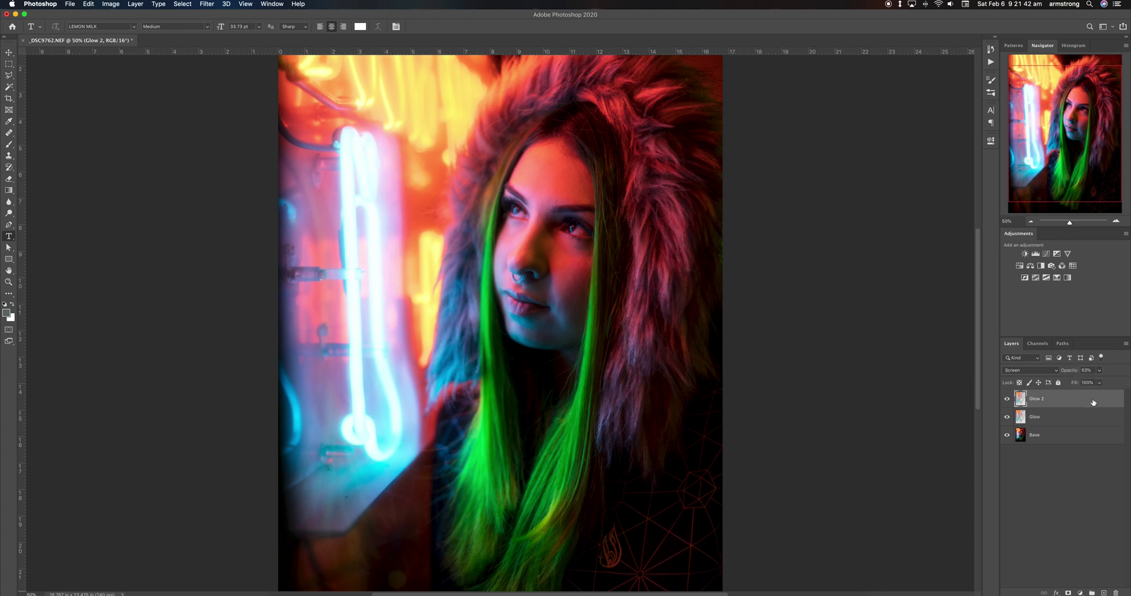
{"action": "left_click_drag", "start_coordinate": [1101, 381], "coordinate": [1103, 383]}
{"action": "key", "text": "e"}
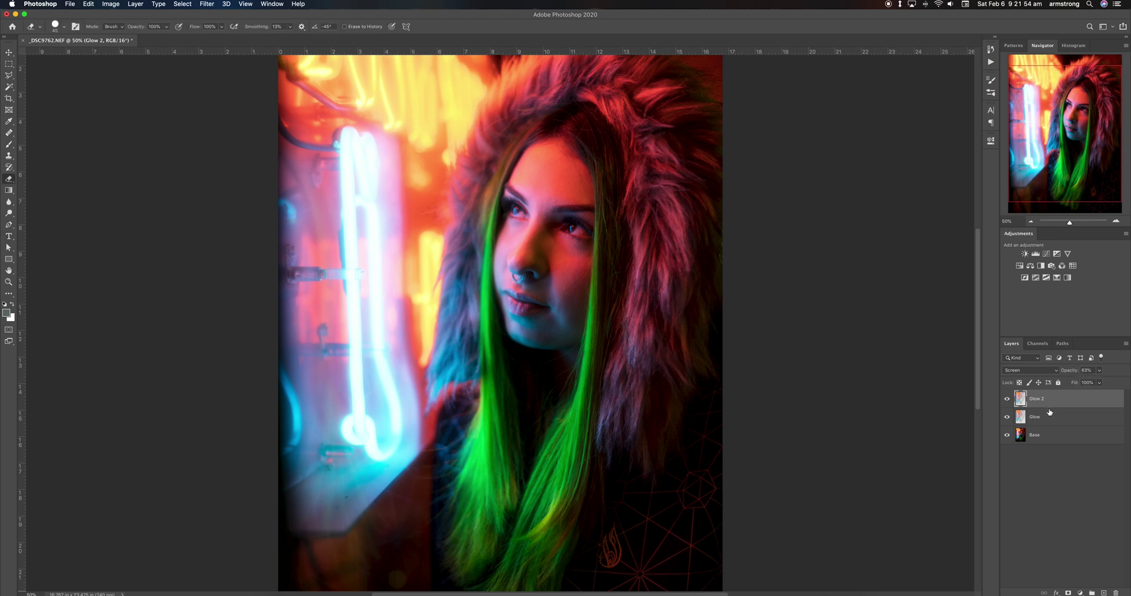
{"action": "left_click", "coordinate": [1087, 488]}
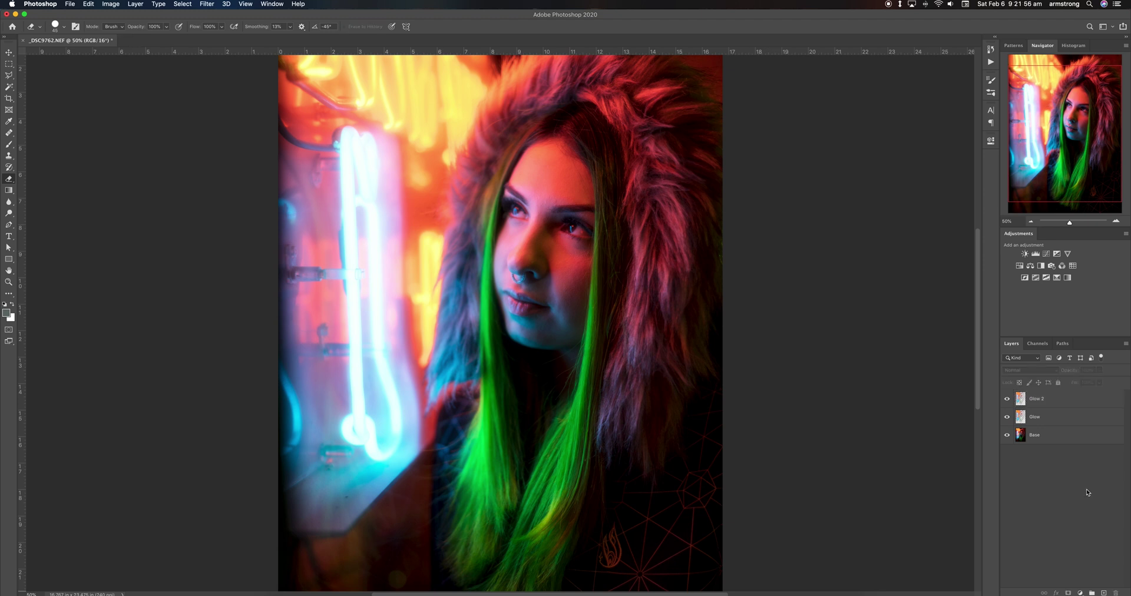
{"action": "left_click", "coordinate": [1092, 419]}
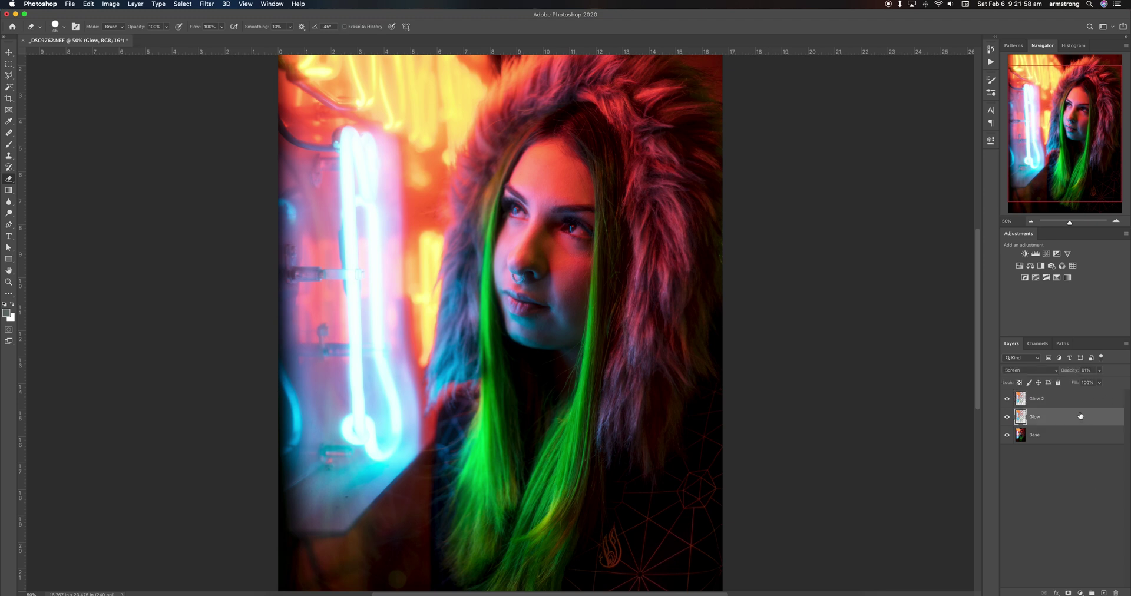
Step: Group the Glow and Glow 2 layers, name the group Glow, and compare the image with the group hidden and shown
{"action": "left_click", "coordinate": [1077, 402], "text": "shift"}
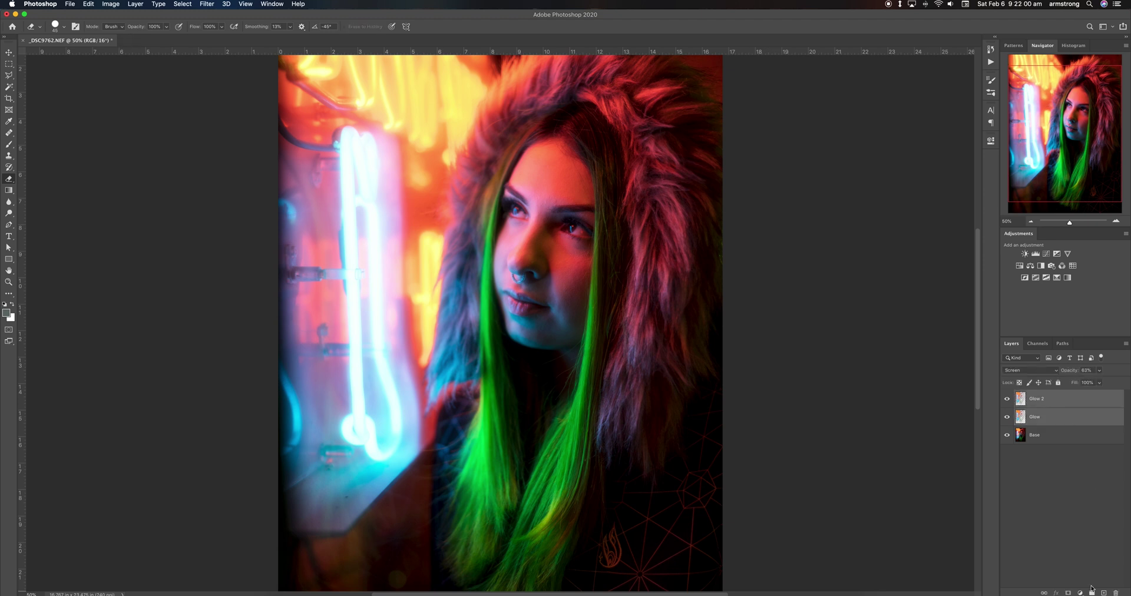
{"action": "key", "text": "super+g"}
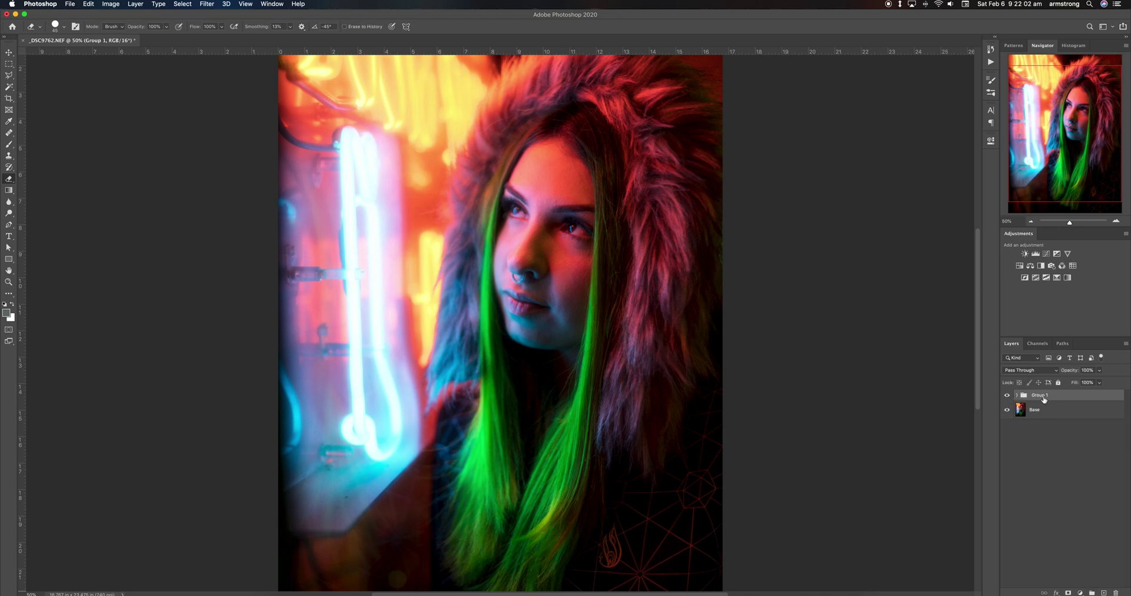
{"action": "double_click", "coordinate": [1043, 398]}
{"action": "type", "text": "G"}
{"action": "key", "text": "Return"}
{"action": "left_click", "coordinate": [1008, 397]}
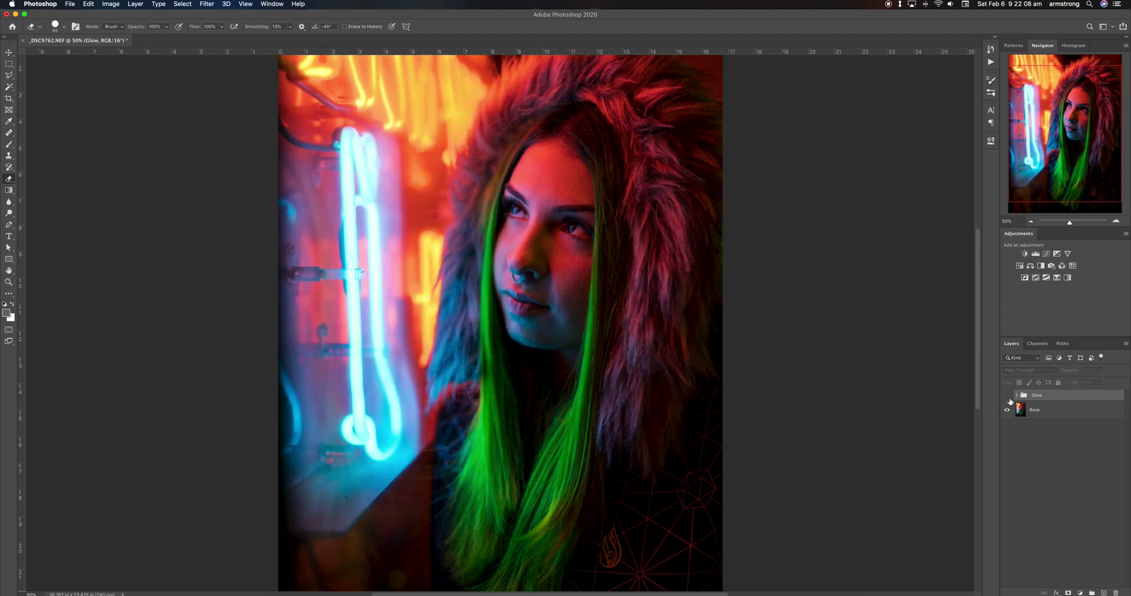
{"action": "left_click", "coordinate": [1007, 397]}
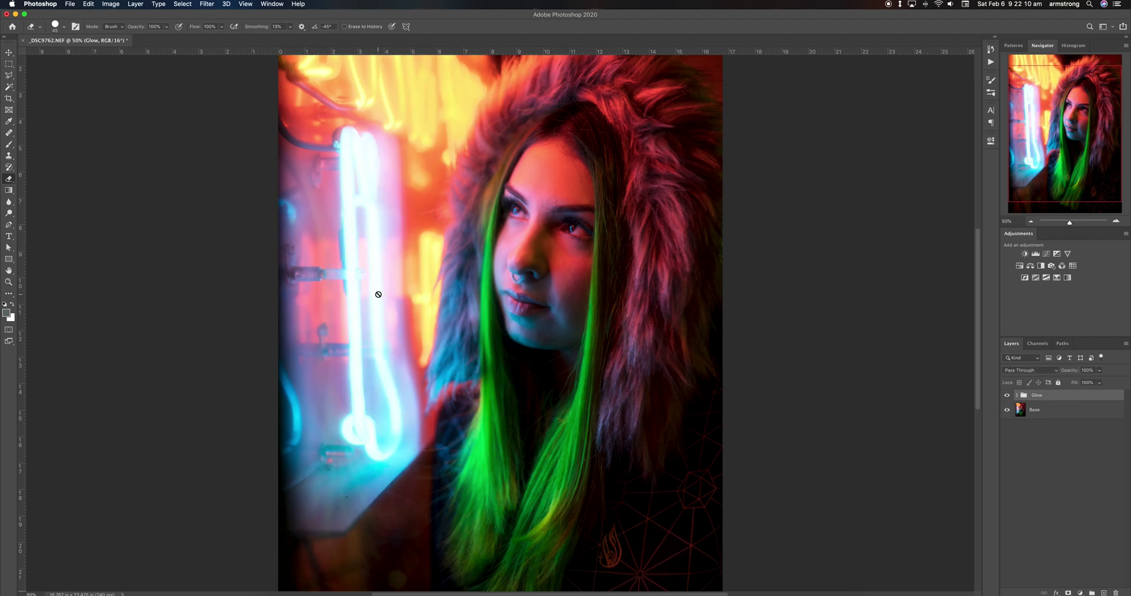
{"action": "left_click", "coordinate": [1030, 221]}
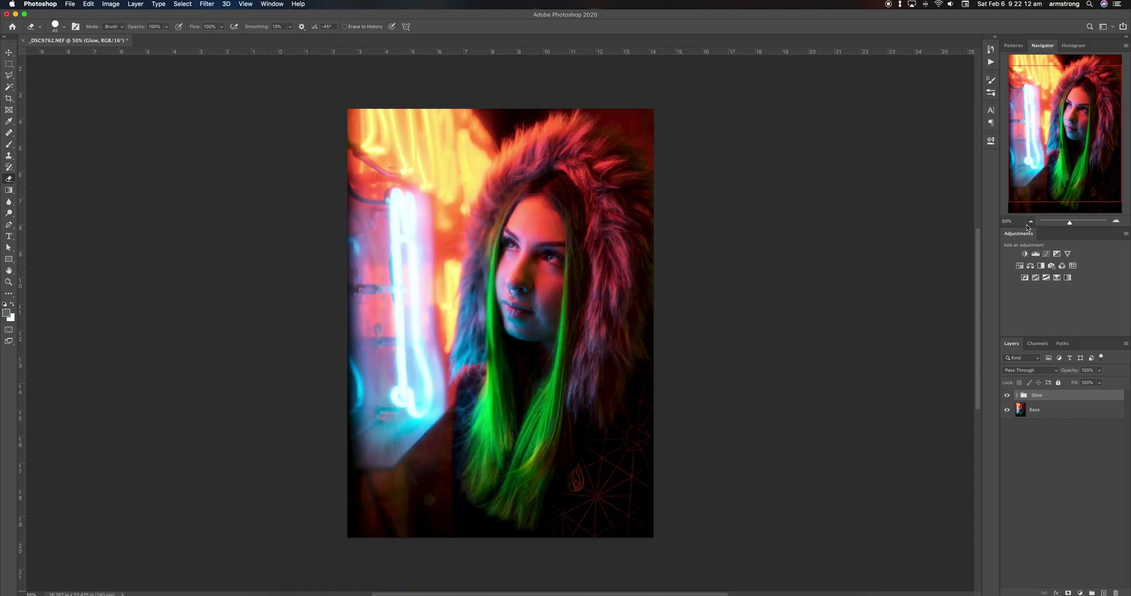
{"action": "left_click", "coordinate": [1115, 222]}
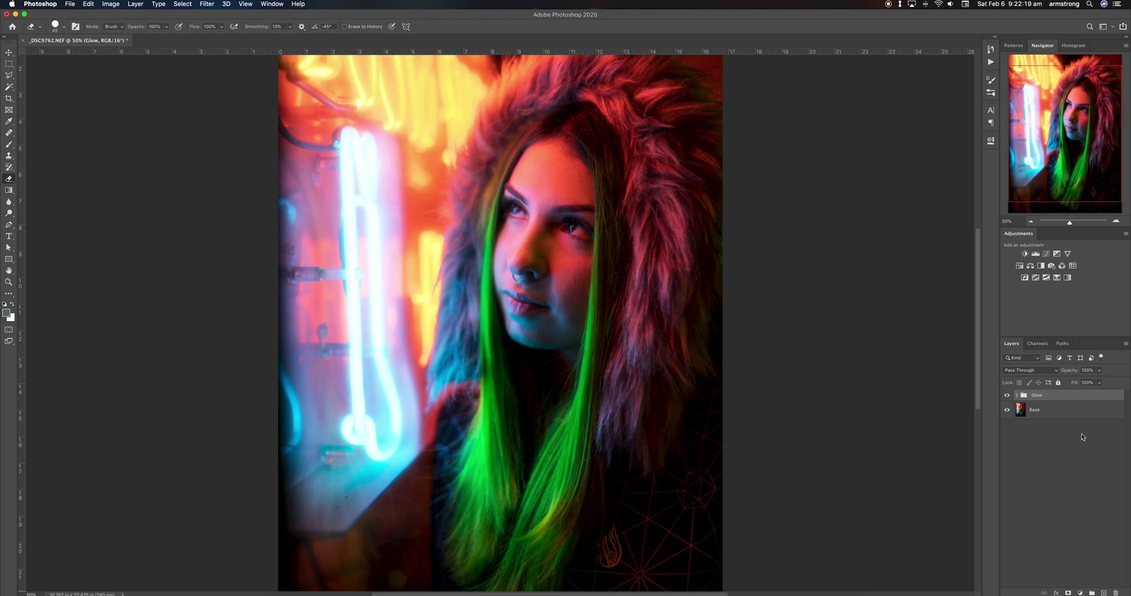
Step: Add a Color Lookup adjustment layer above the Glow group and load the 3D LUT RunNGun Neon Ports X1.cube
{"action": "left_click", "coordinate": [1072, 266]}
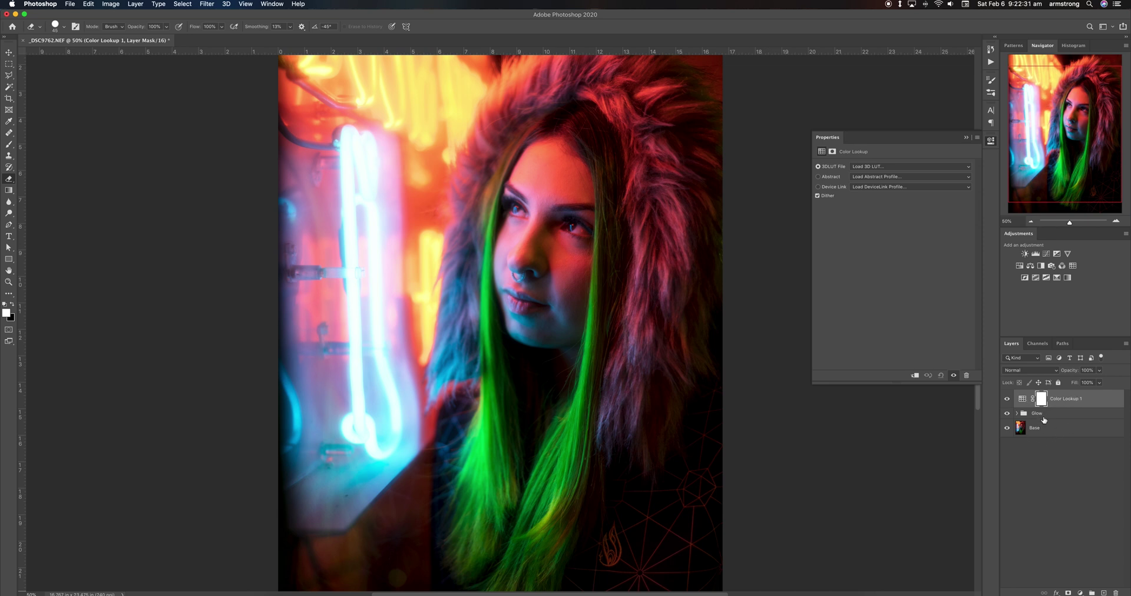
{"action": "left_click", "coordinate": [969, 168]}
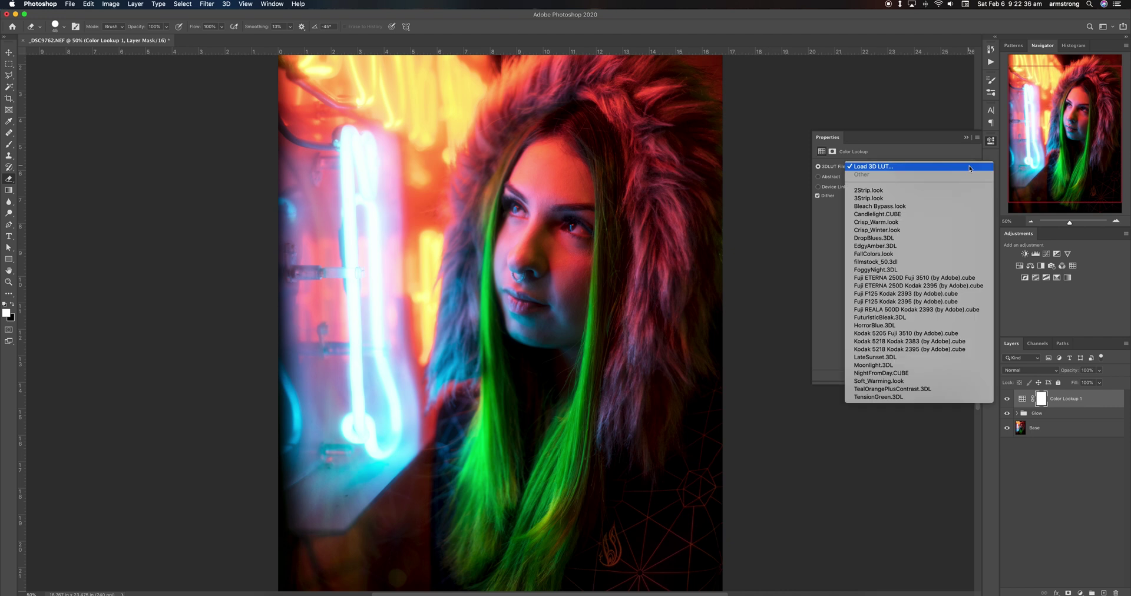
{"action": "left_click", "coordinate": [970, 168]}
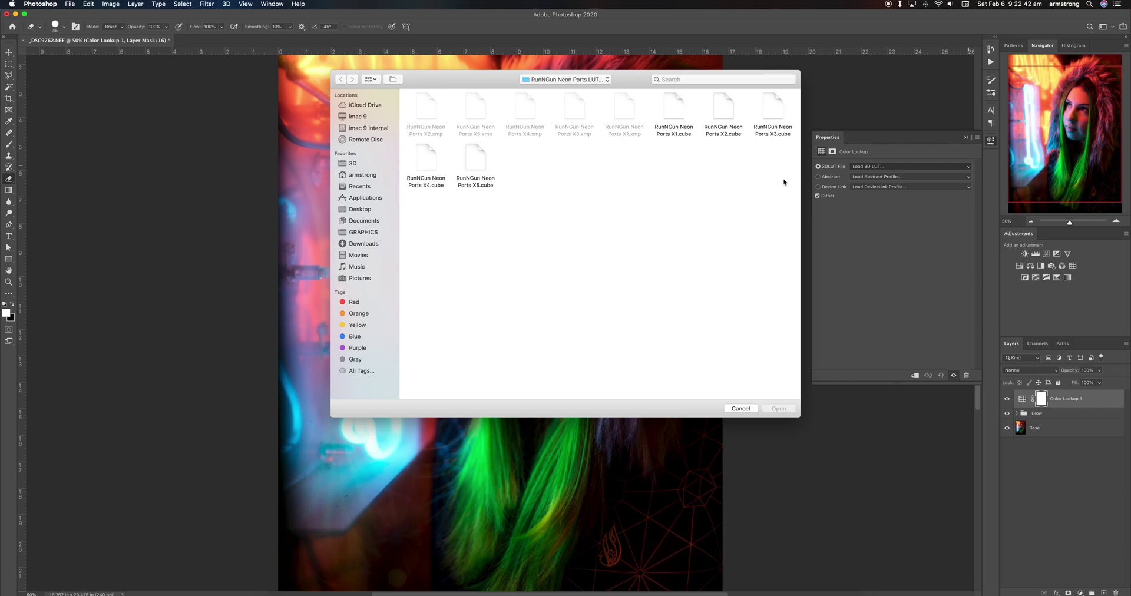
{"action": "left_click", "coordinate": [674, 115]}
{"action": "left_click", "coordinate": [778, 408]}
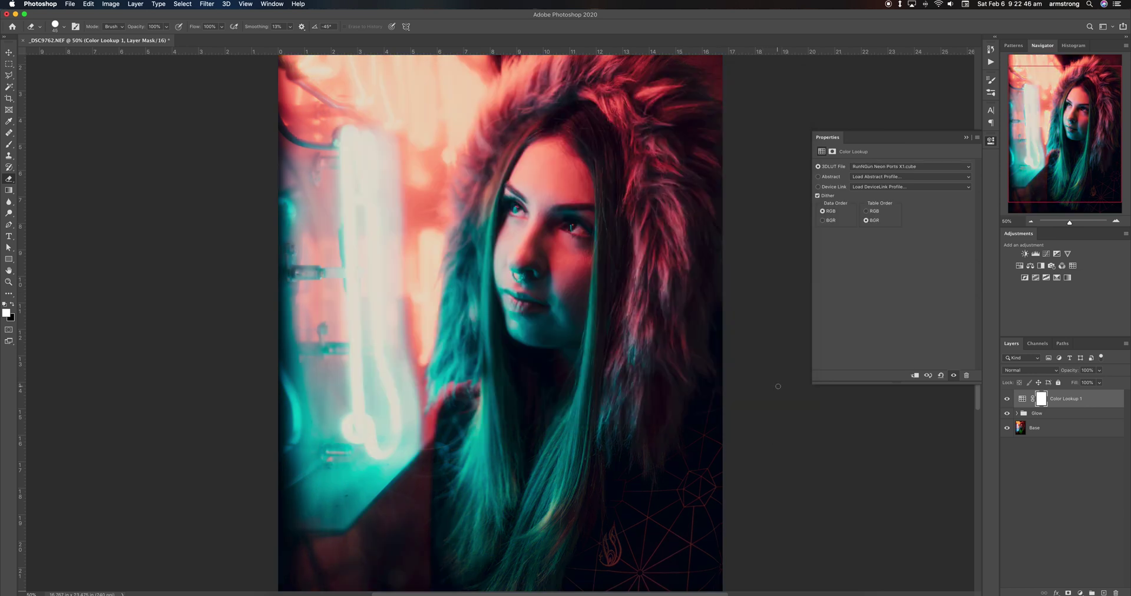
{"action": "left_click", "coordinate": [1031, 221]}
{"action": "left_click", "coordinate": [1116, 222]}
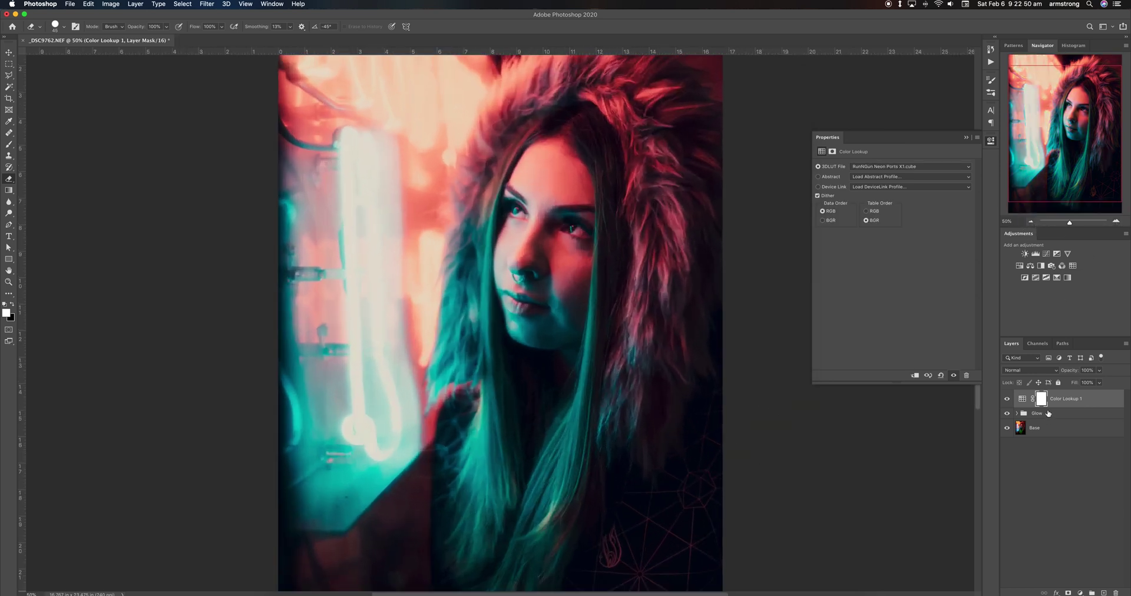
Step: Try a reduced opacity on the Color Lookup layer and return it to 100%
{"action": "left_click", "coordinate": [1098, 399]}
{"action": "left_click", "coordinate": [1099, 370]}
{"action": "mouse_move", "coordinate": [1100, 381]}
{"action": "left_mouse_down"}
{"action": "mouse_move", "coordinate": [1063, 385]}
{"action": "mouse_move", "coordinate": [1101, 381]}
{"action": "left_mouse_up"}
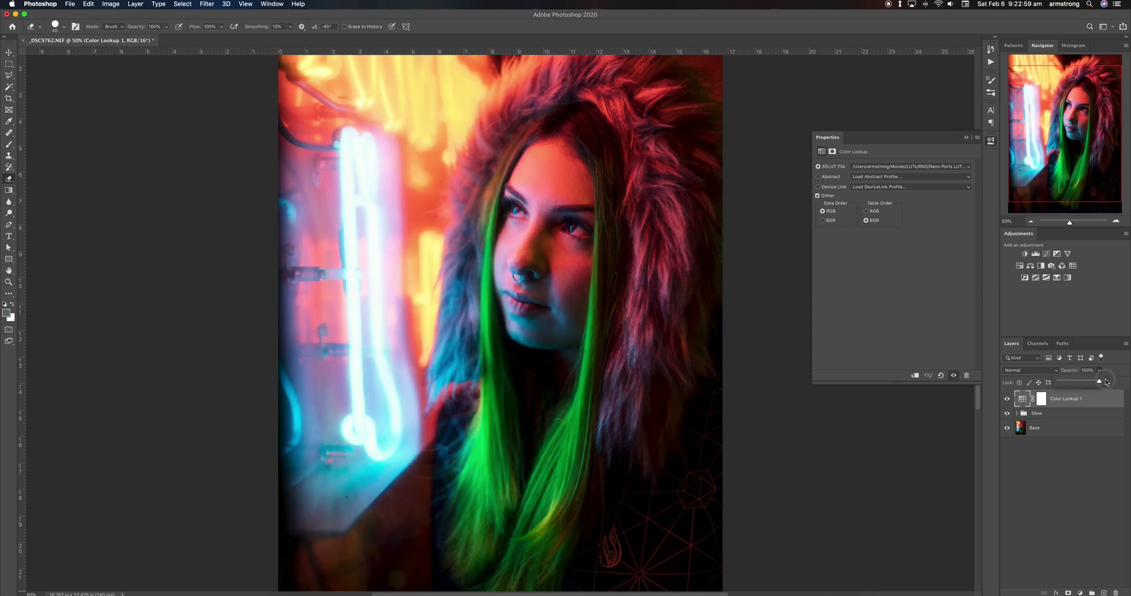
Step: Load RunNGun Neon Ports X5.cube as the 3D LUT of the Color Lookup layer
{"action": "left_click", "coordinate": [917, 169]}
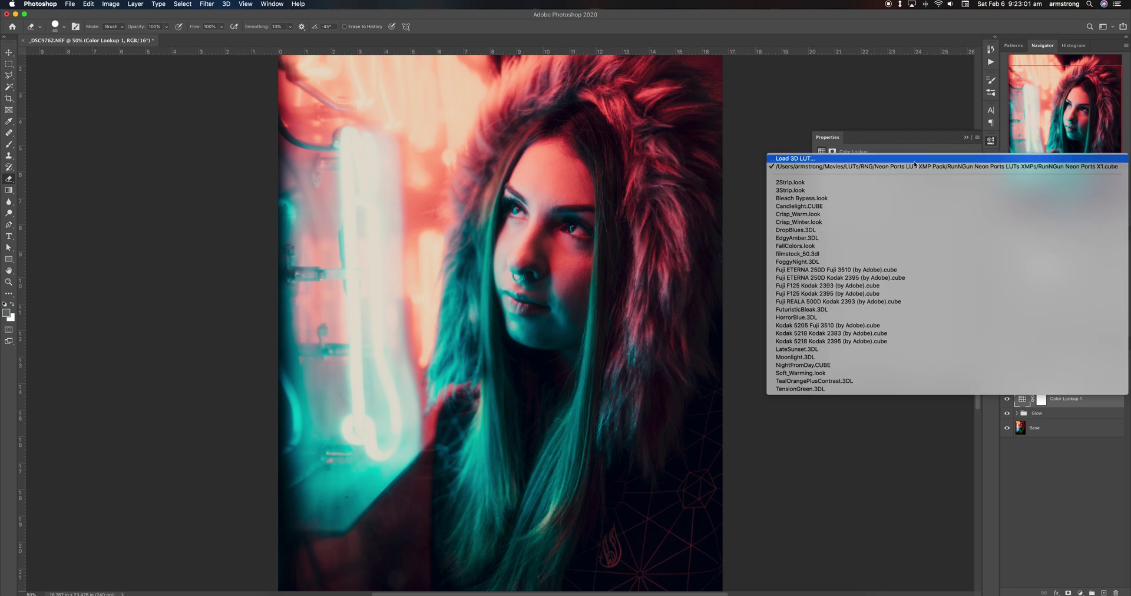
{"action": "left_click", "coordinate": [913, 161]}
{"action": "double_click", "coordinate": [470, 167]}
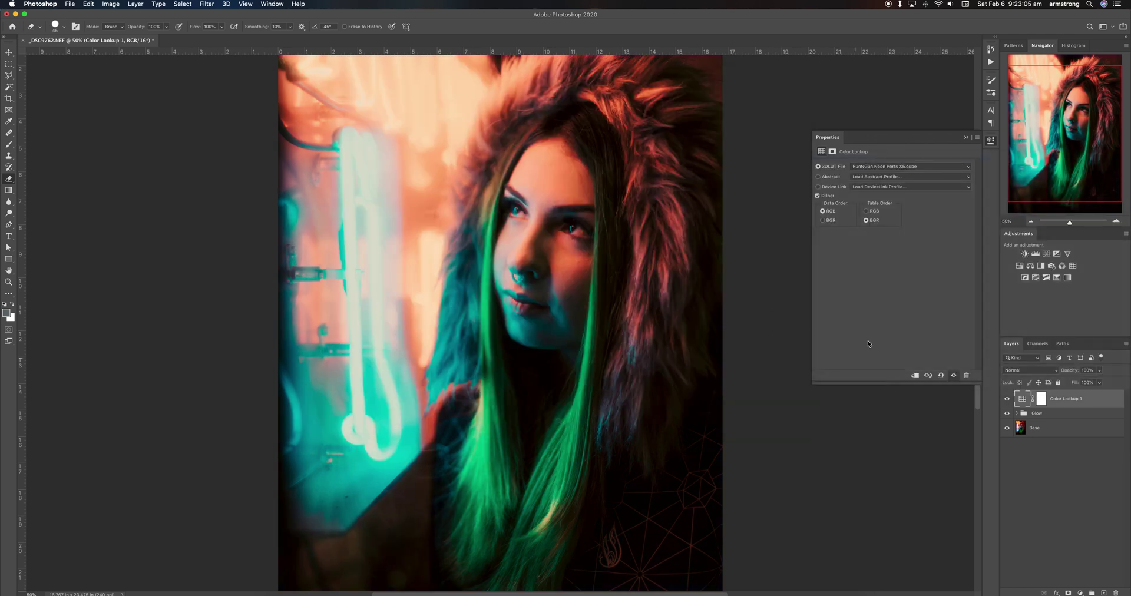
Step: Load RunNGun Neon Ports X2.cube as the 3D LUT of the Color Lookup layer
{"action": "left_click", "coordinate": [946, 166]}
{"action": "left_click", "coordinate": [935, 166]}
{"action": "left_click", "coordinate": [928, 166]}
{"action": "left_click", "coordinate": [922, 165]}
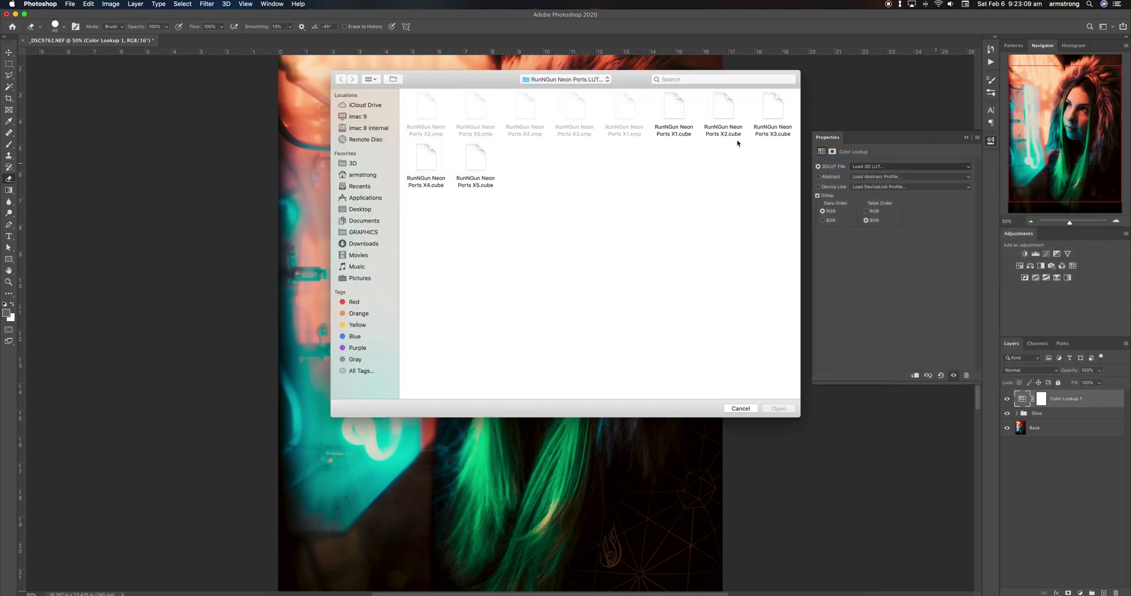
{"action": "left_click", "coordinate": [723, 109]}
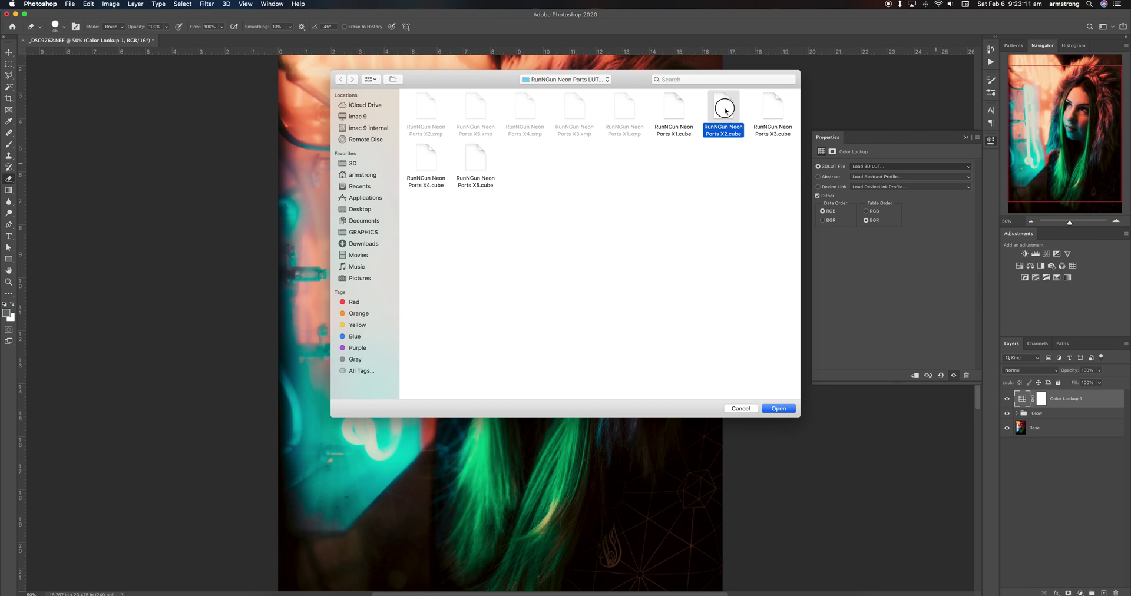
{"action": "double_click", "coordinate": [726, 112]}
Step: Lower the Color Lookup layer's opacity to about 50% and collapse its properties
{"action": "left_click", "coordinate": [1099, 371]}
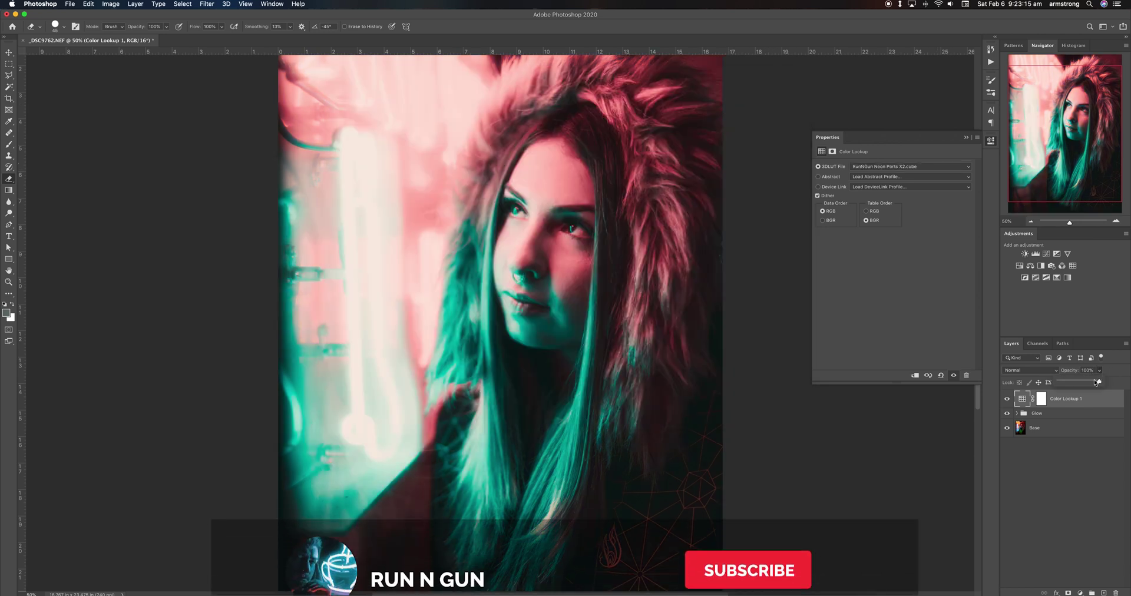
{"action": "mouse_move", "coordinate": [1100, 381]}
{"action": "left_mouse_down"}
{"action": "mouse_move", "coordinate": [1069, 381]}
{"action": "mouse_move", "coordinate": [1079, 383]}
{"action": "left_mouse_up"}
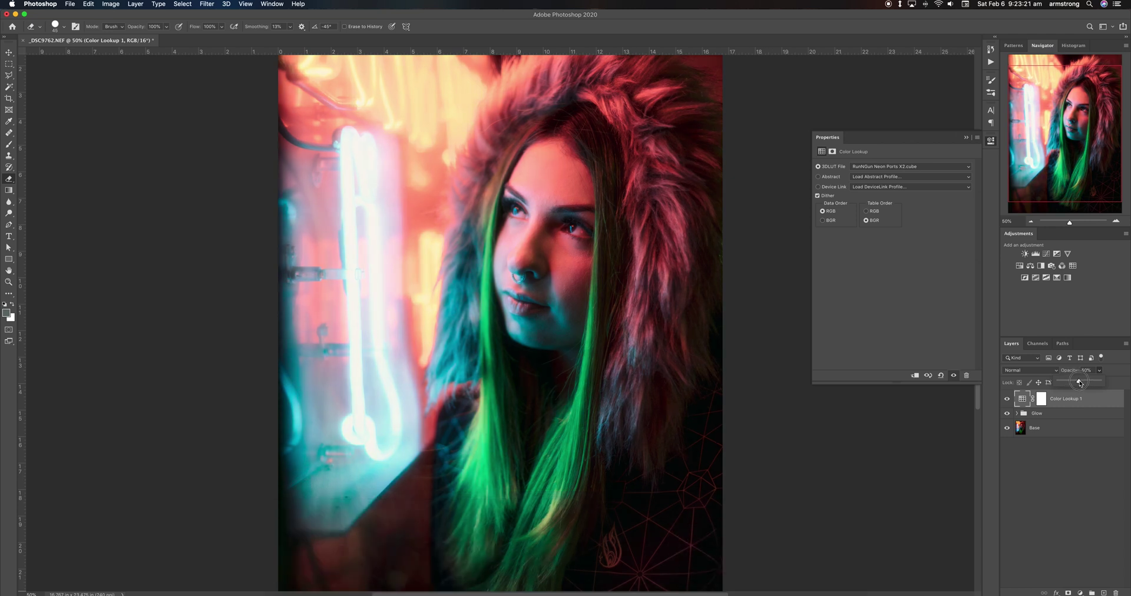
{"action": "left_click_drag", "start_coordinate": [1080, 383], "coordinate": [1080, 384]}
{"action": "left_click", "coordinate": [965, 137]}
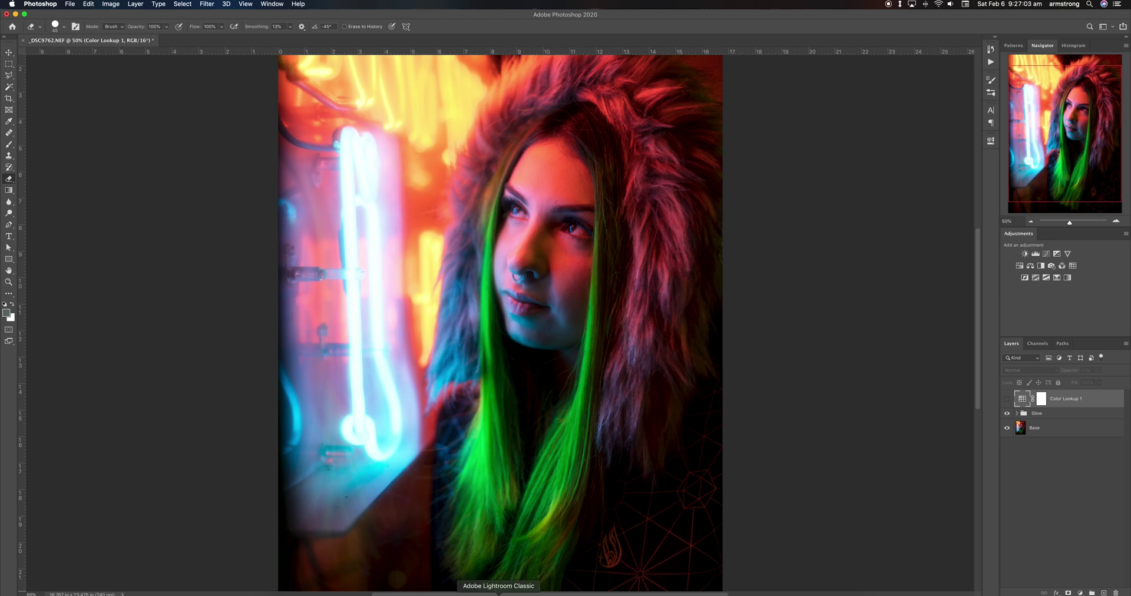
Step: Switch to Lightroom Classic to view the original photo, return to Photoshop, and make the Color Lookup layer visible
{"action": "key", "text": "super+Tab"}
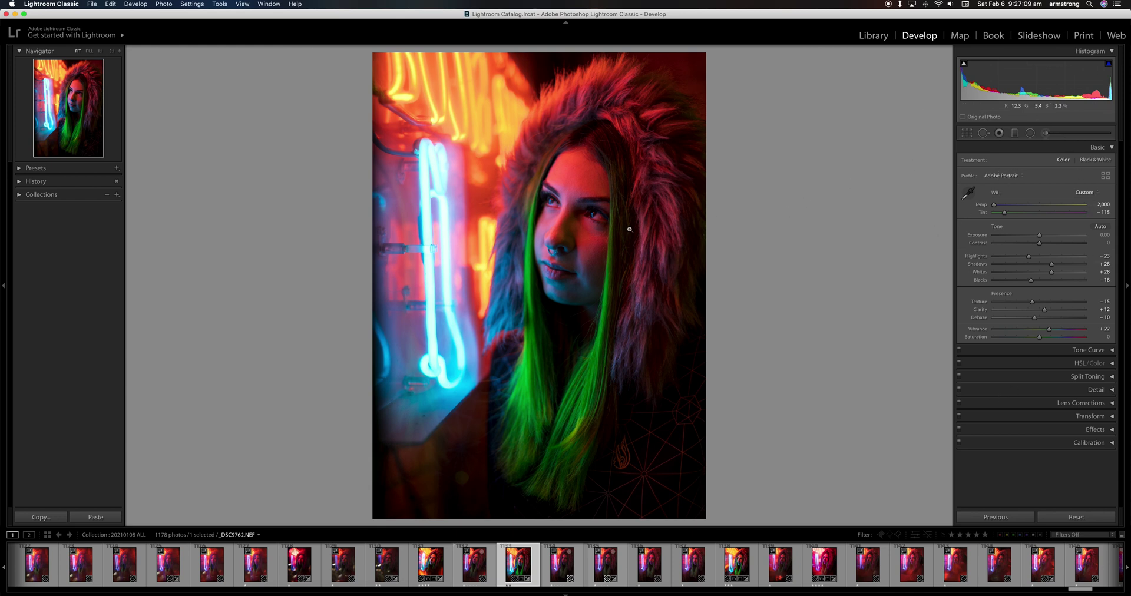
{"action": "left_click", "coordinate": [528, 592]}
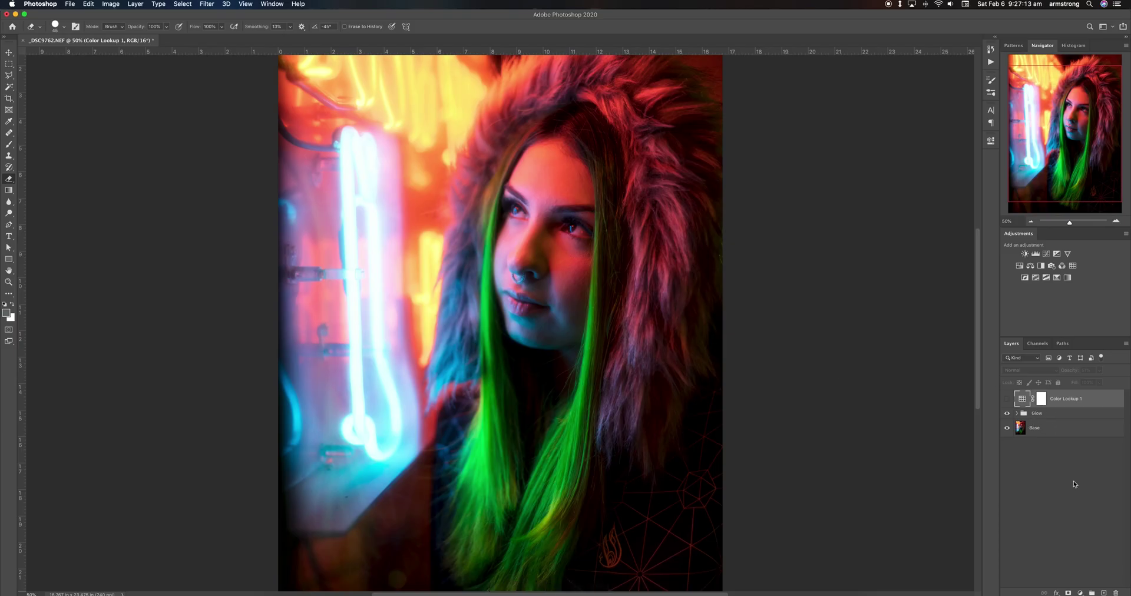
{"action": "left_click", "coordinate": [1007, 400]}
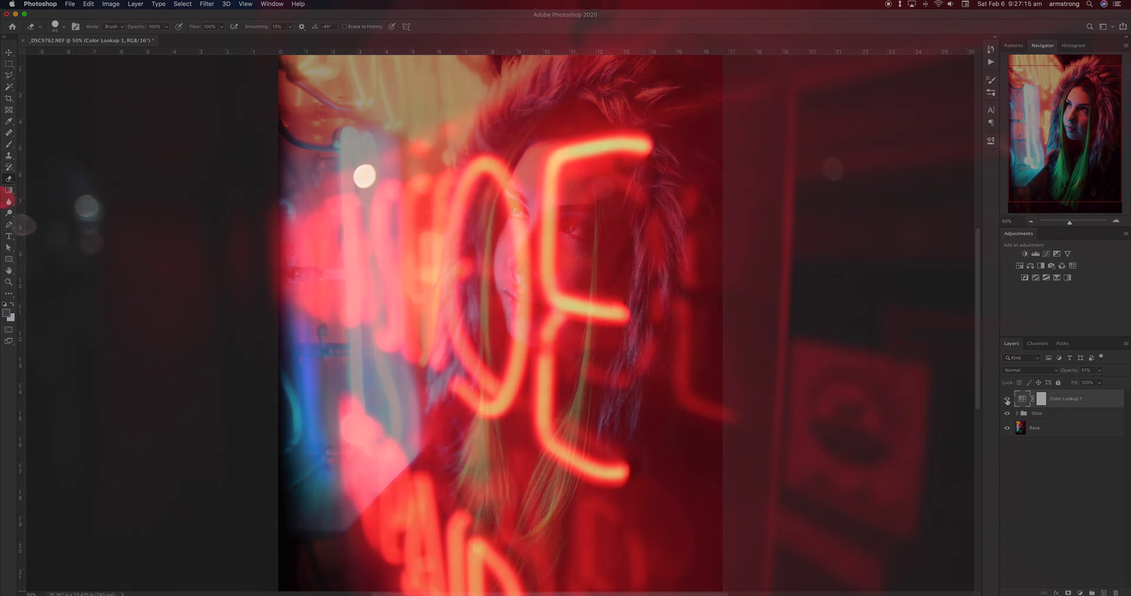